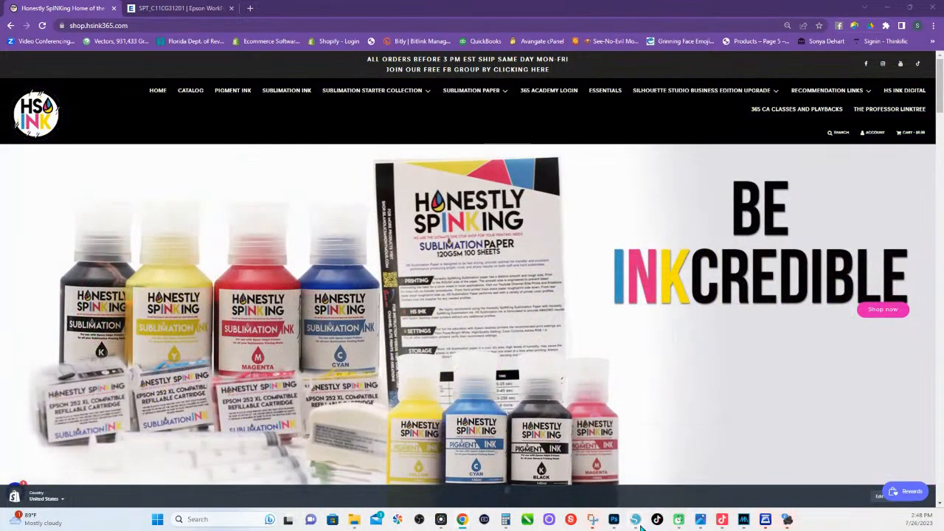
# - Switch to Silhouette Studio and delete all the rhinestone artwork from the Untitled-3 design
pyautogui.click(625, 514)
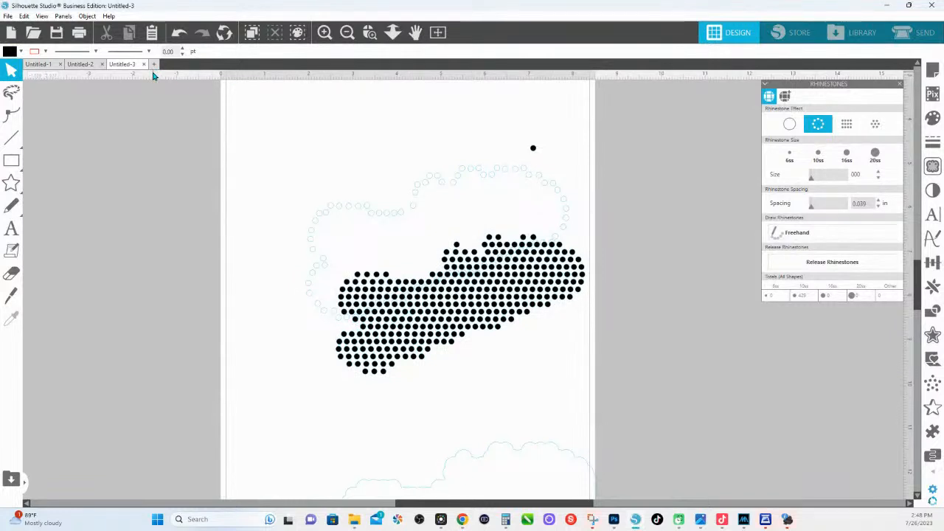
pyautogui.hotkey('ctrl', 'a')
pyautogui.press('Delete')
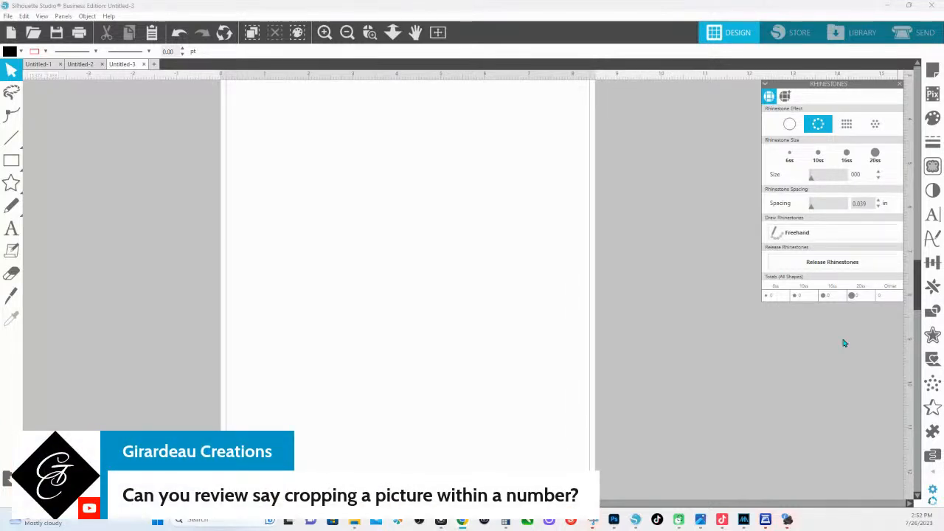
# - Draw a rectangle about 2.59 by 2.80 in beside the page and fill it with the blue, green and black argyle pattern
pyautogui.click(932, 118)
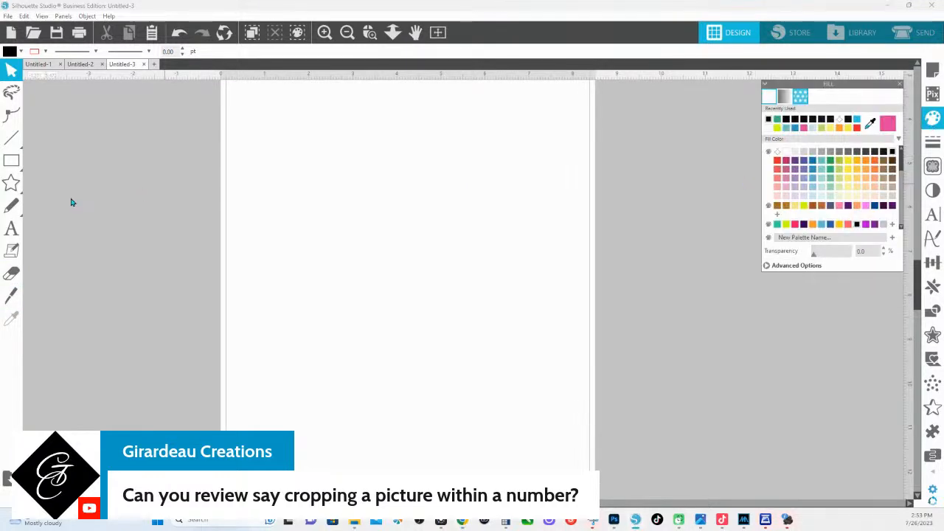
pyautogui.press('r')
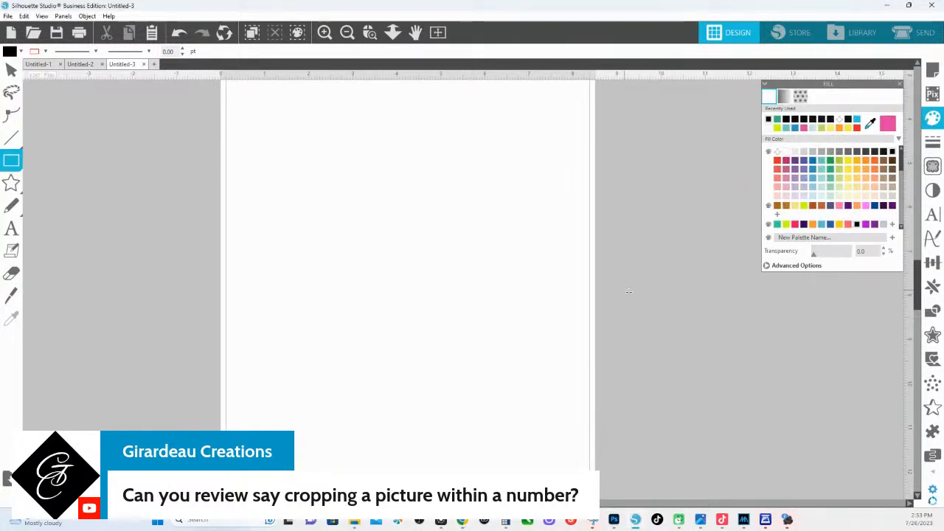
pyautogui.moveTo(623, 289); pyautogui.dragTo(739, 414)
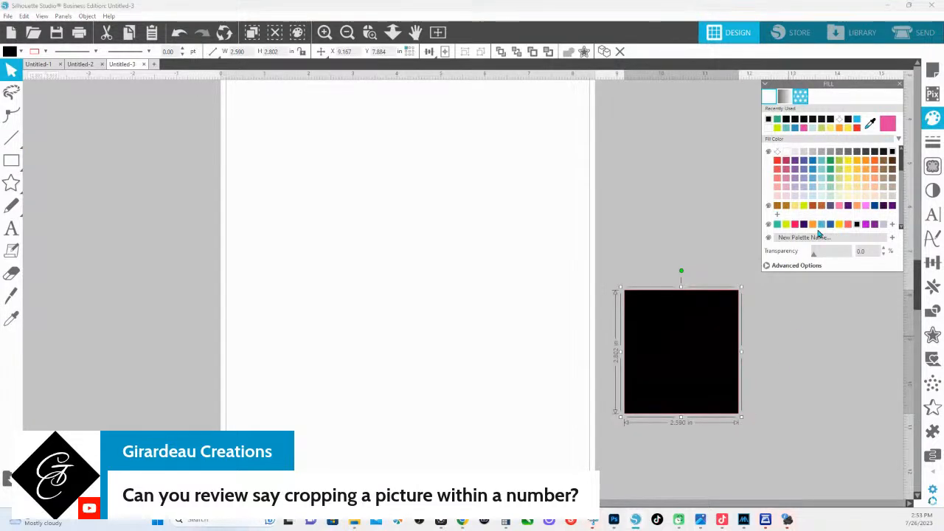
pyautogui.click(799, 96)
pyautogui.click(827, 180)
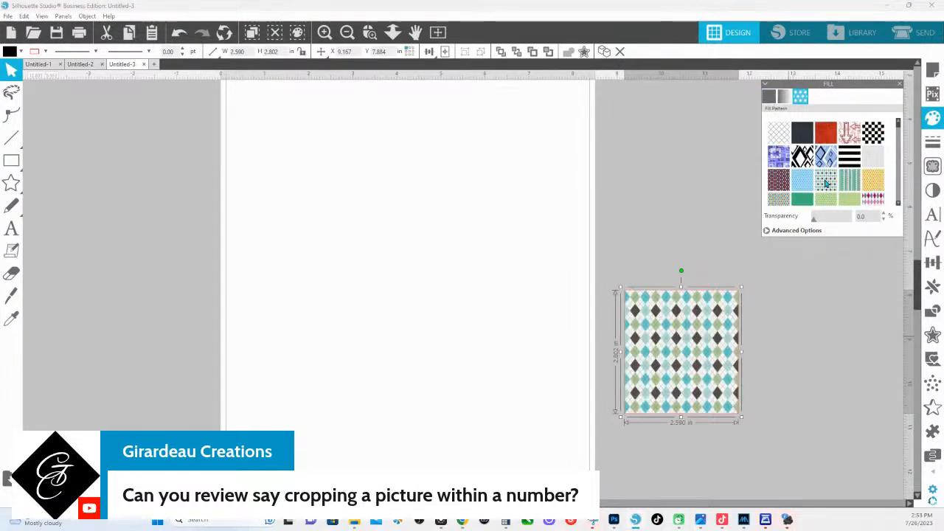
# - Add the number 3 as a text object in the upper part of the page
pyautogui.click(11, 228)
pyautogui.click(322, 205)
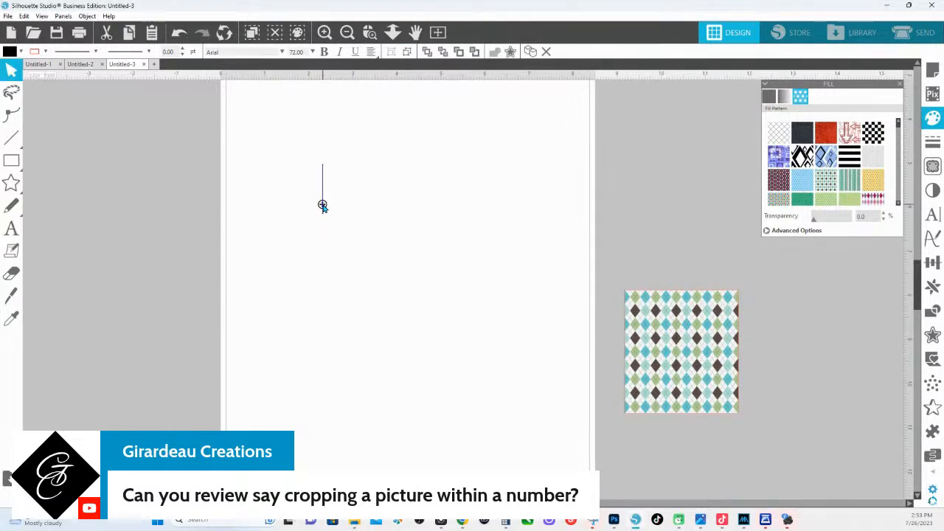
pyautogui.write('3')
pyautogui.click(295, 185)
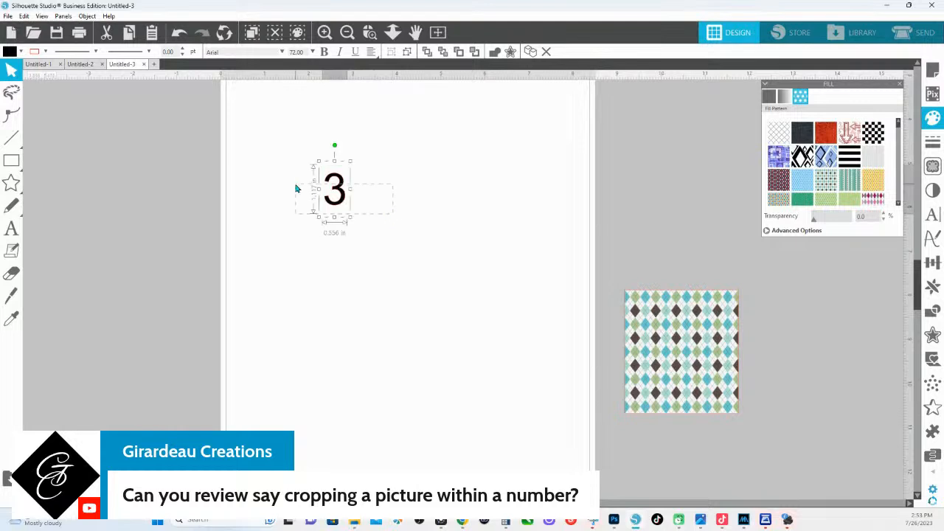
# - Change the number 3 to the blocky Closeness font and enlarge it to about 2.57 by 3.18 in
pyautogui.click(933, 166)
pyautogui.click(932, 214)
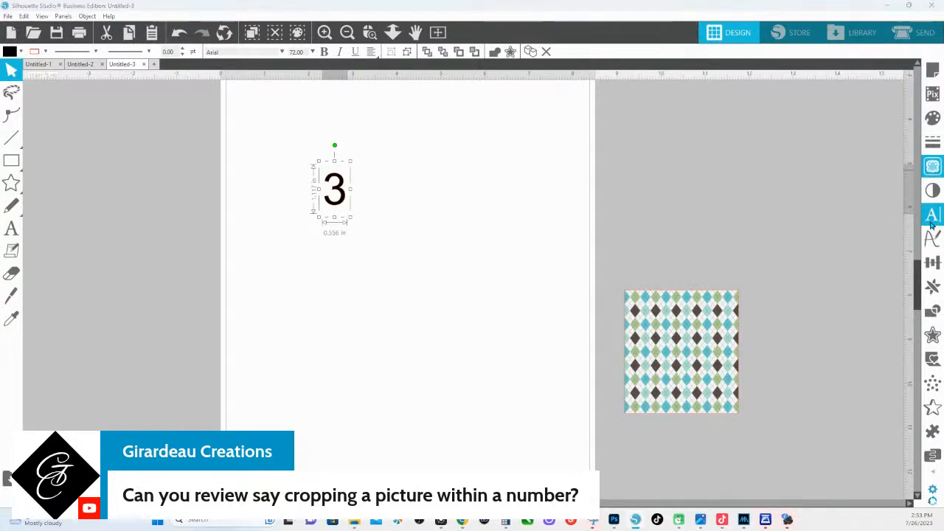
pyautogui.click(791, 137)
pyautogui.moveTo(353, 219); pyautogui.dragTo(486, 359)
# - Move the argyle rectangle onto the number 3 and enlarge it until it covers the whole number
pyautogui.moveTo(648, 365); pyautogui.dragTo(320, 237)
pyautogui.moveTo(413, 290); pyautogui.dragTo(469, 351)
# - Select the argyle rectangle together with the number 3 and crop them so the pattern fills only the number
pyautogui.moveTo(546, 326); pyautogui.dragTo(418, 259)
pyautogui.rightClick(418, 260)
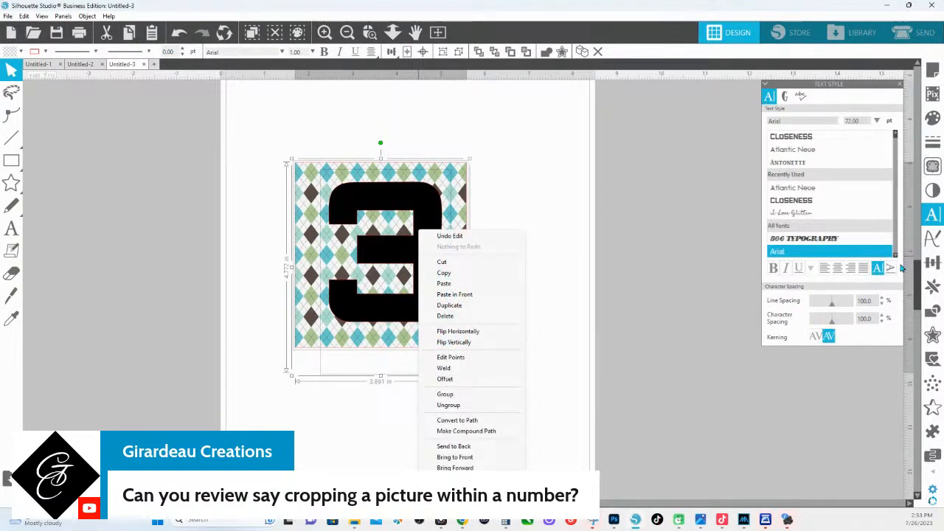
pyautogui.click(933, 311)
pyautogui.click(853, 145)
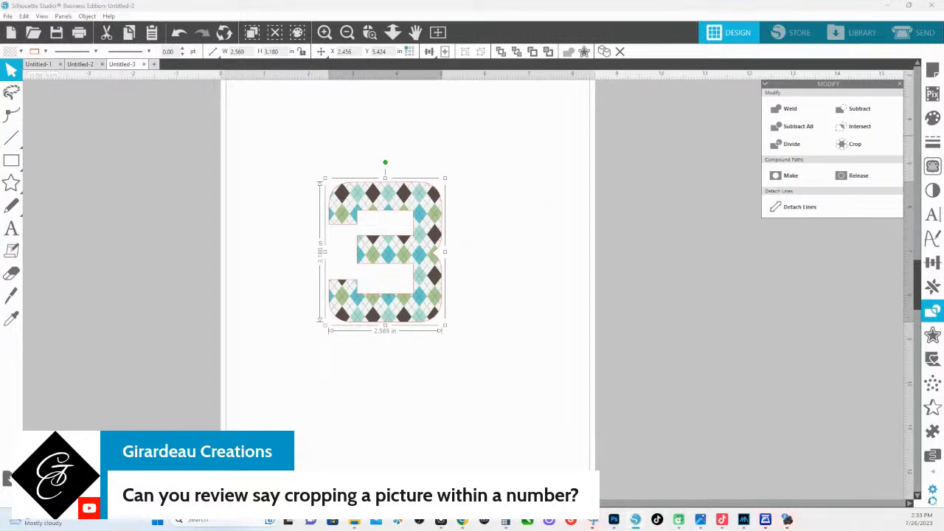
# - Use Pan Pattern in the advanced fill options to shift the argyle pattern inside the number 3
pyautogui.click(934, 119)
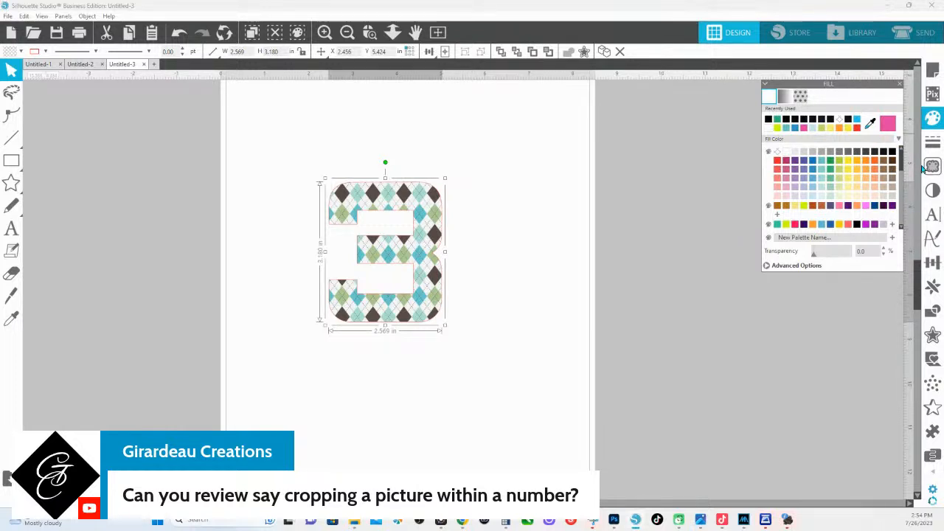
pyautogui.click(800, 97)
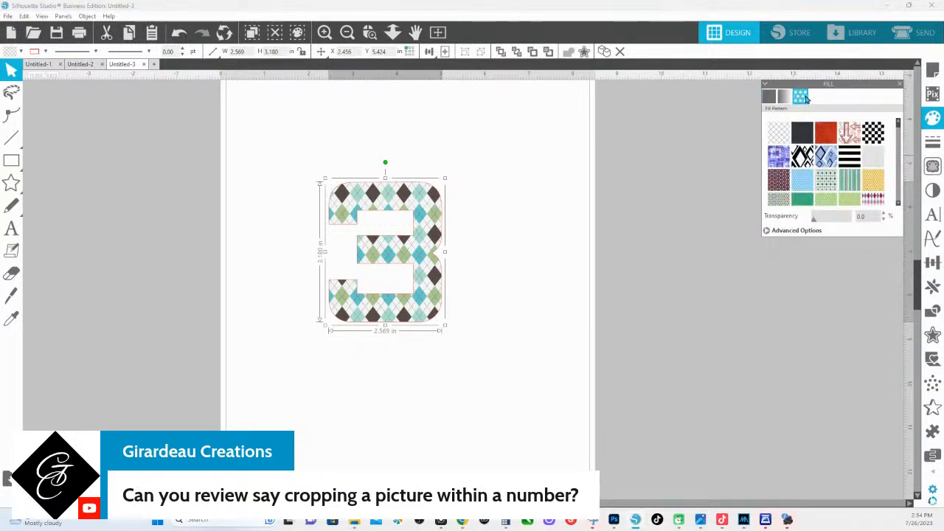
pyautogui.click(786, 232)
pyautogui.click(797, 385)
pyautogui.moveTo(387, 254); pyautogui.dragTo(552, 261)
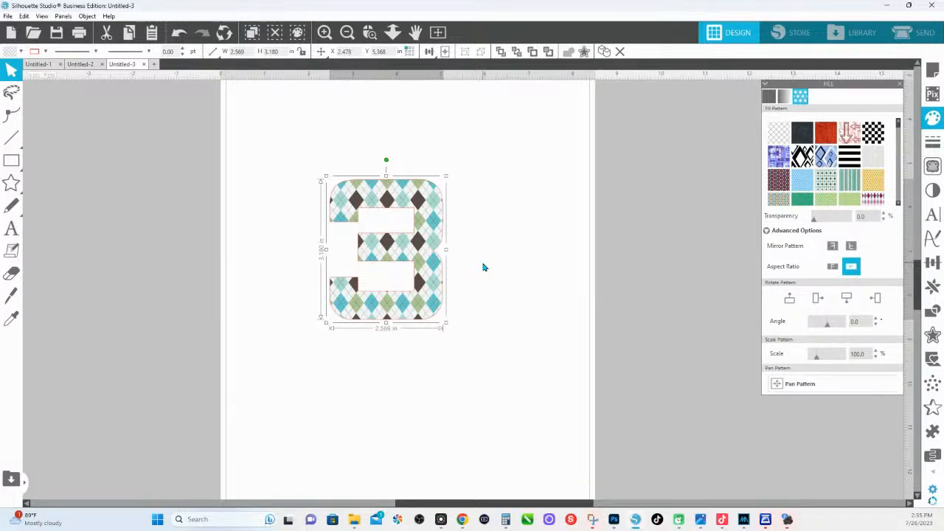
pyautogui.press('Down')
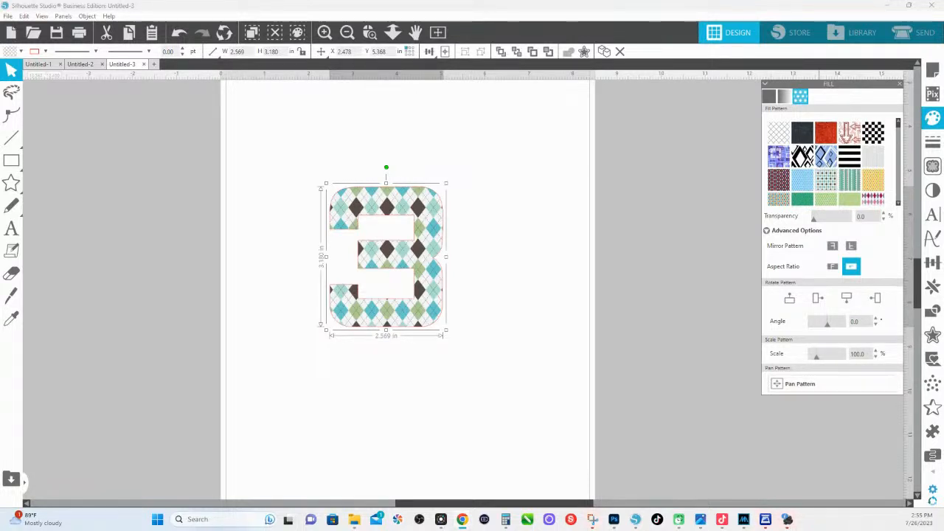
# - Switch to Chrome and run a Google image search for "motorcycle png"
pyautogui.click(462, 519)
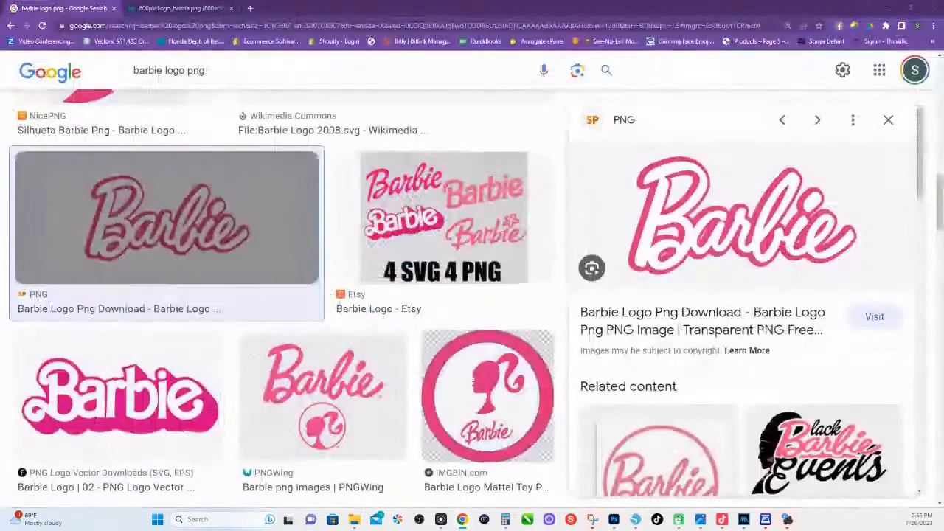
pyautogui.click(88, 71)
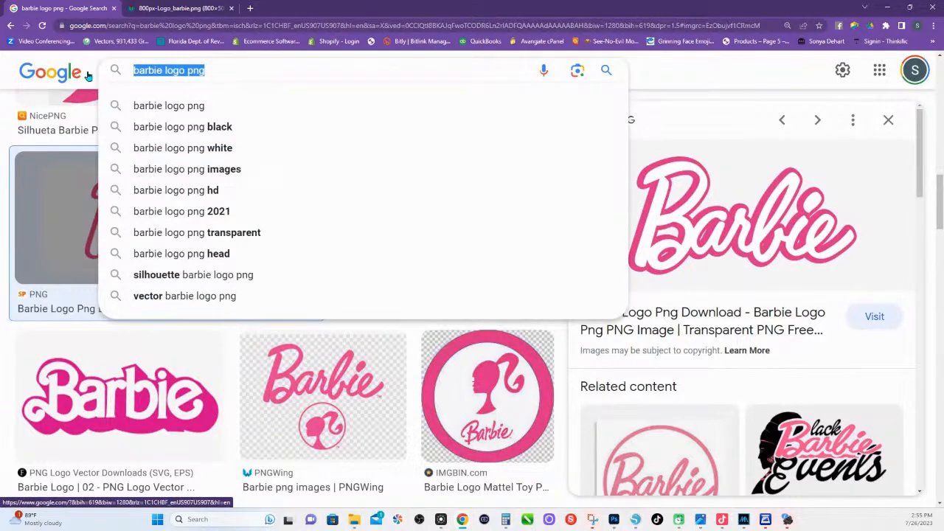
pyautogui.write('motercy')
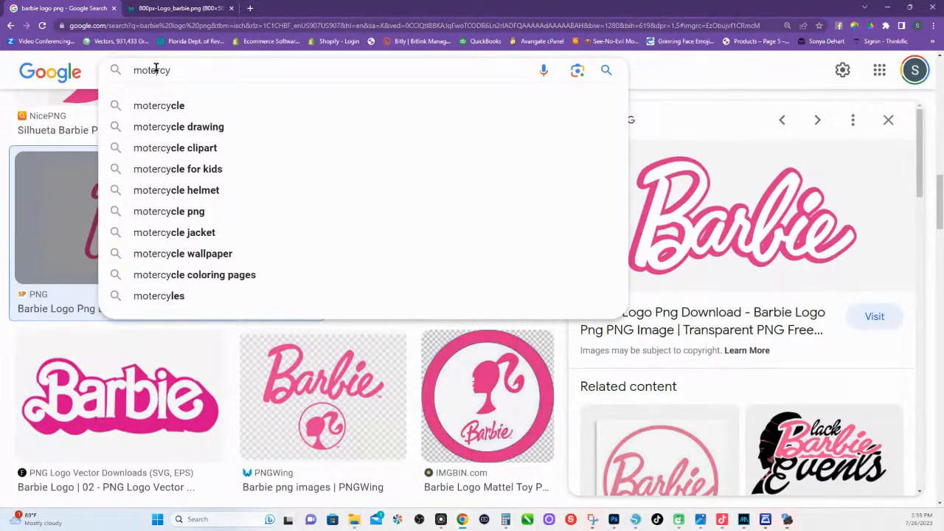
pyautogui.write('o')
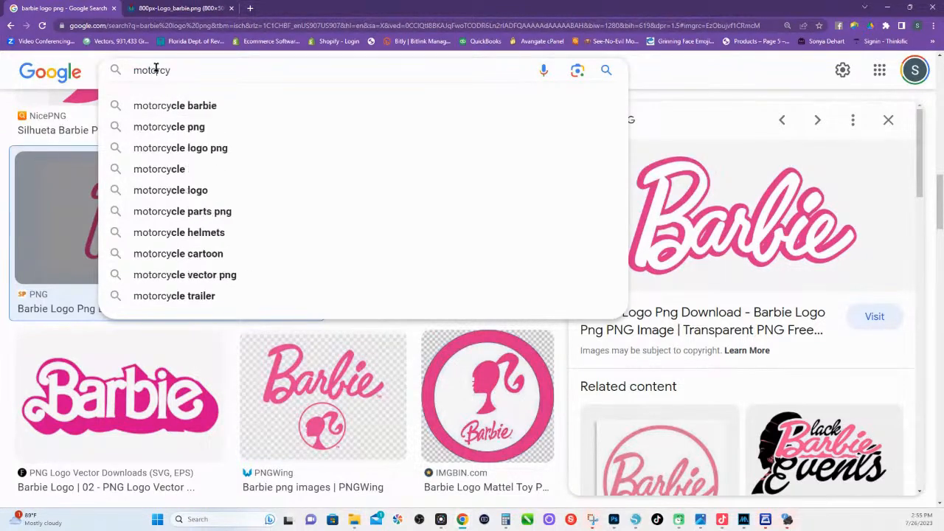
pyautogui.click(185, 127)
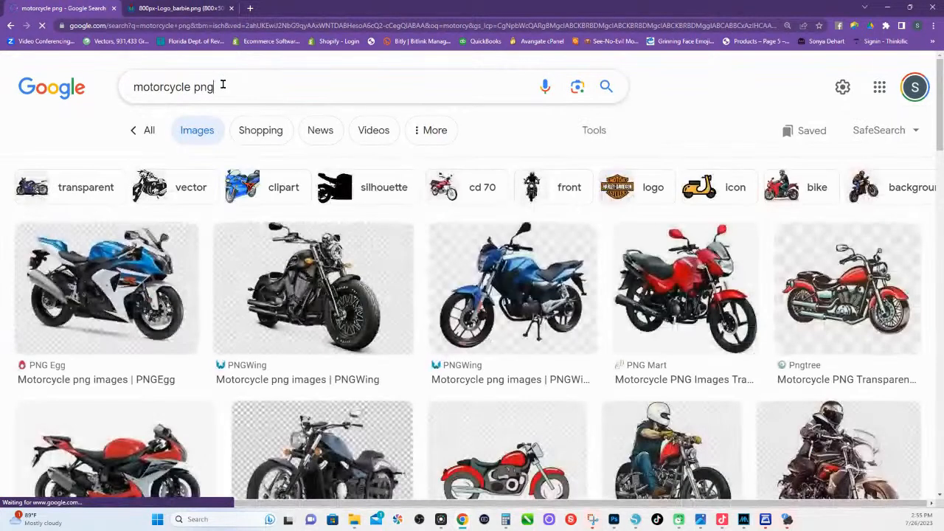
# - Review the motorcycle PNG image results for a usable picture
pyautogui.click(222, 86)
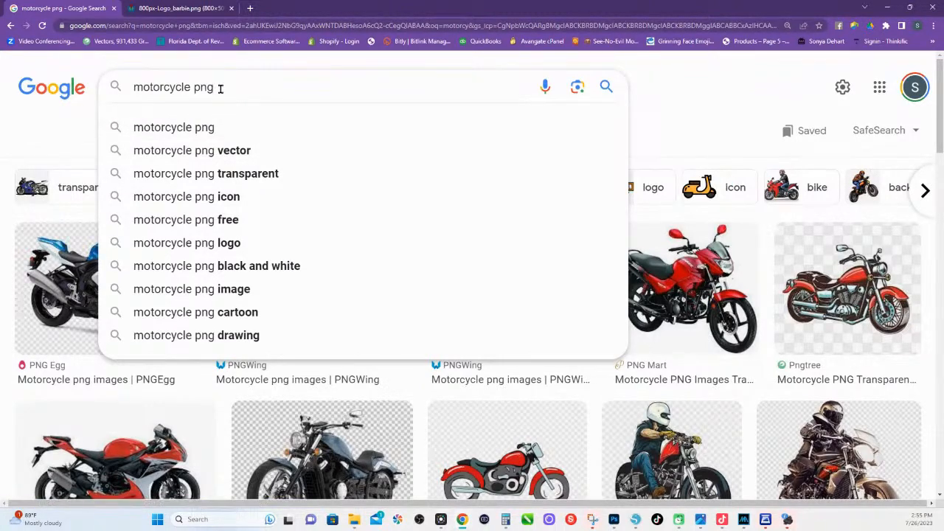
pyautogui.moveTo(219, 87); pyautogui.dragTo(192, 87)
pyautogui.click(679, 103)
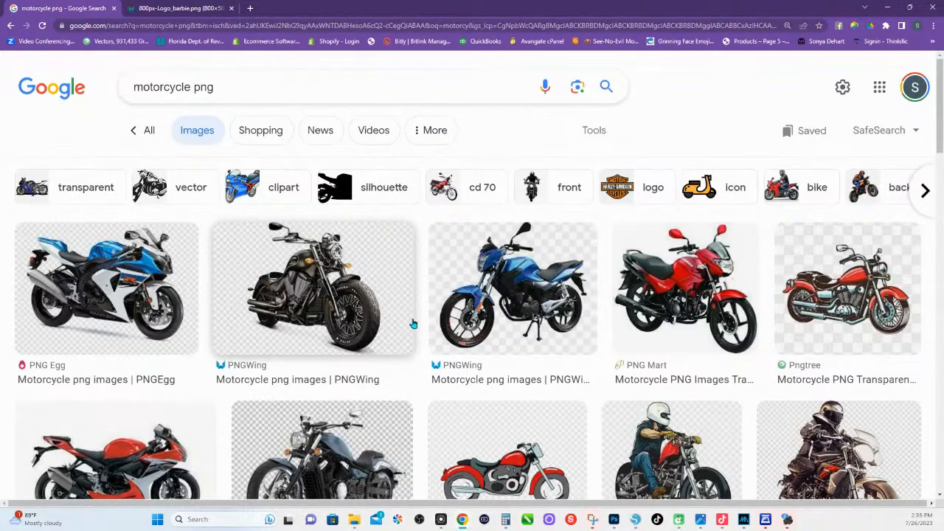
pyautogui.scroll(-3, 413, 323)
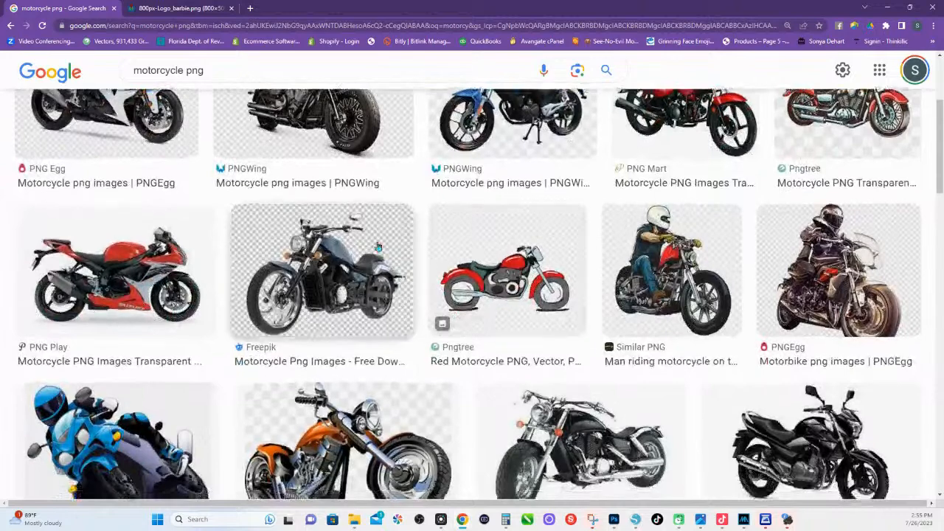
pyautogui.scroll(3, 379, 247)
# - Shorten the image search query to "motorcycle" and run it again
pyautogui.click(225, 86)
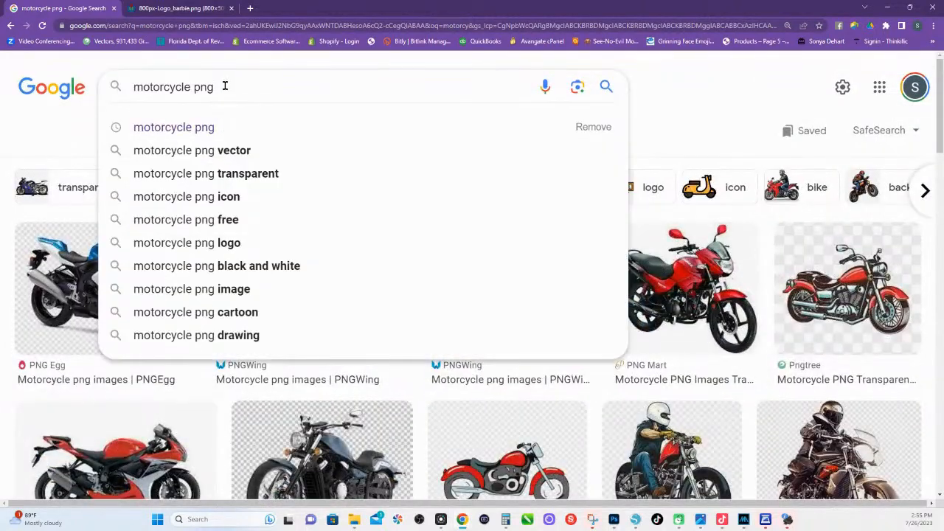
pyautogui.press('BackSpace')
pyautogui.press('BackSpace')
pyautogui.press('BackSpace')
pyautogui.press('BackSpace')
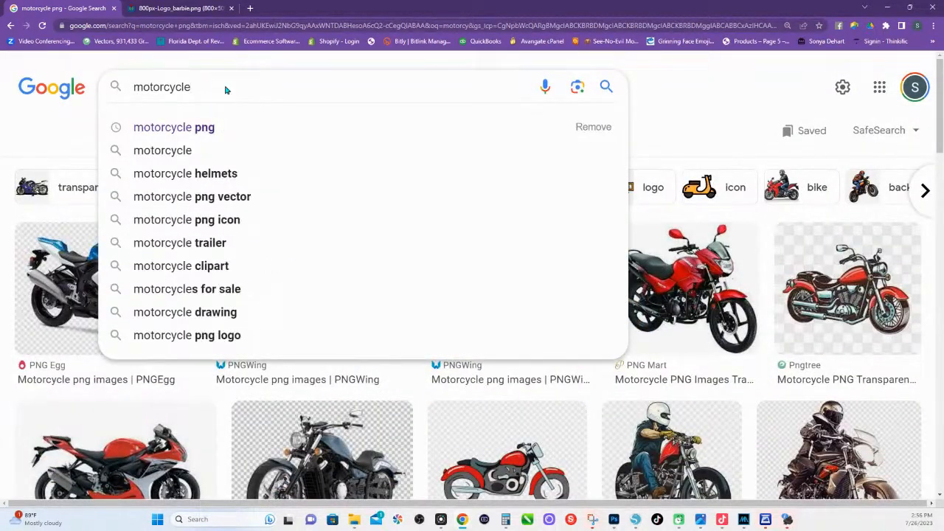
pyautogui.press('Return')
# - Look through the general motorcycle image results for a picture that could fill the number
pyautogui.scroll(-3, 352, 250)
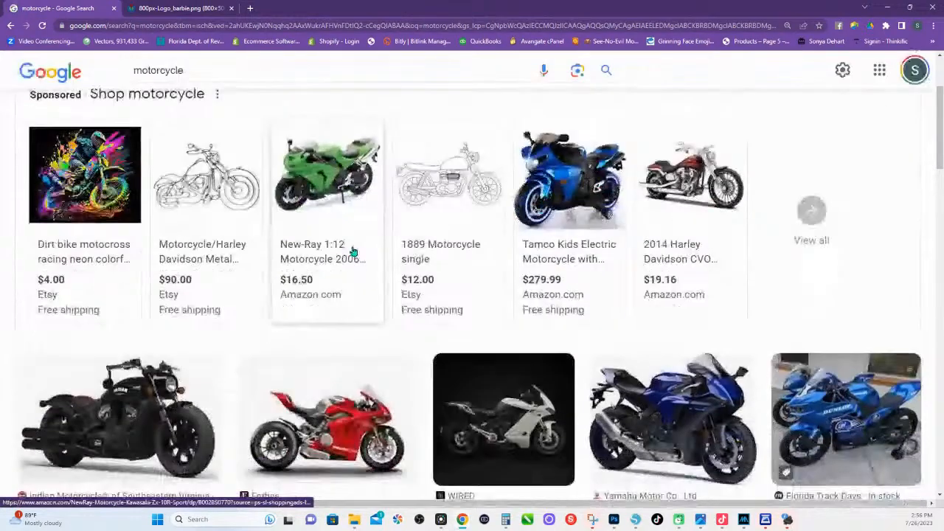
pyautogui.scroll(-1, 328, 249)
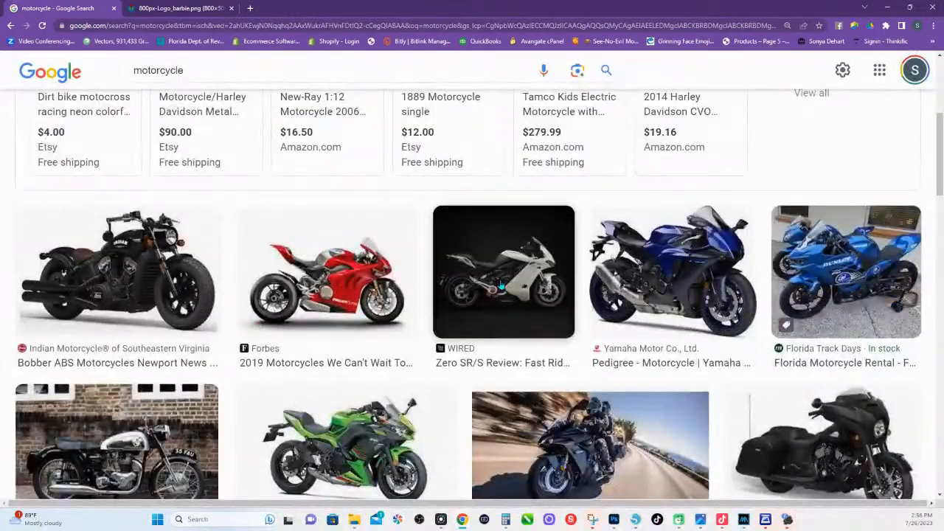
pyautogui.scroll(-1, 501, 286)
pyautogui.scroll(-3, 500, 285)
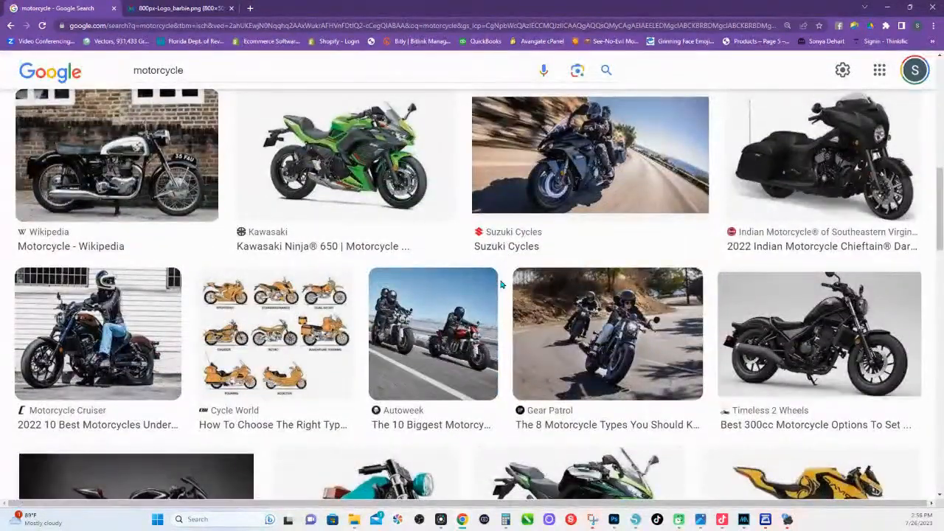
pyautogui.scroll(-3, 273, 332)
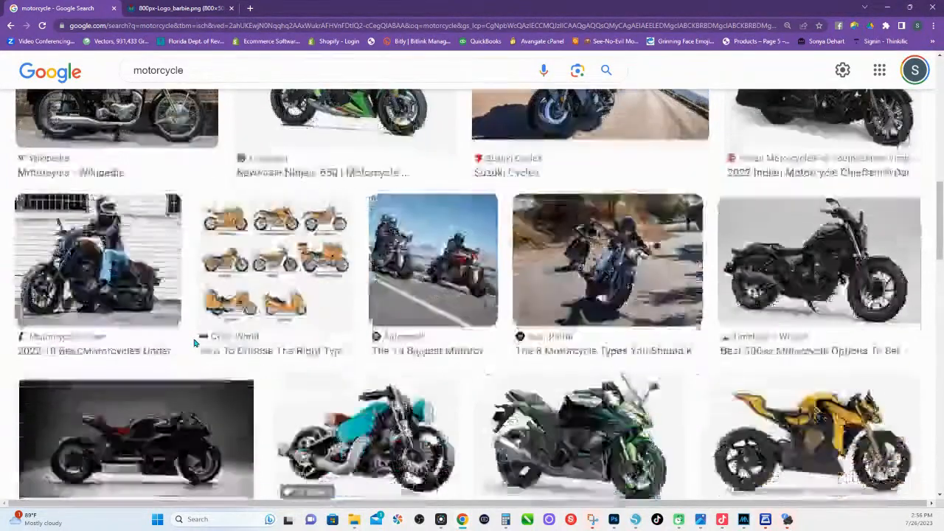
pyautogui.scroll(-4, 197, 344)
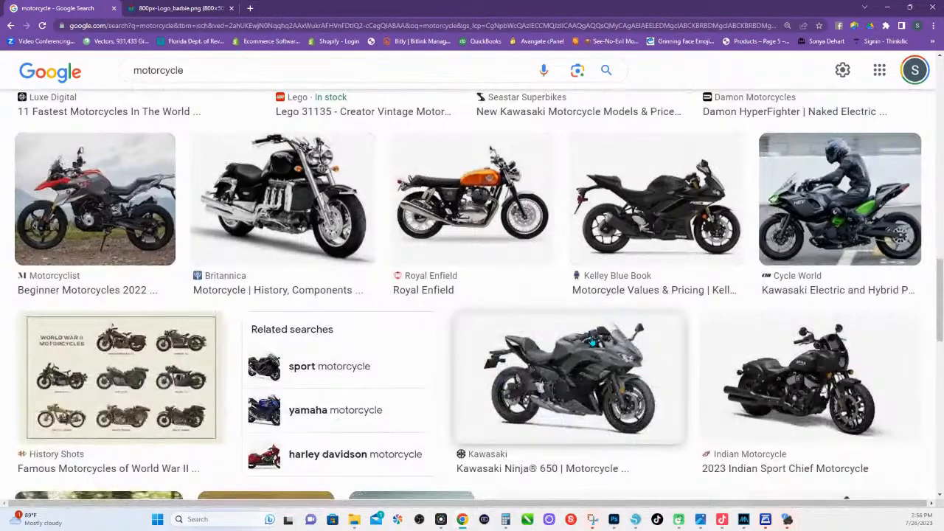
pyautogui.scroll(-3, 592, 341)
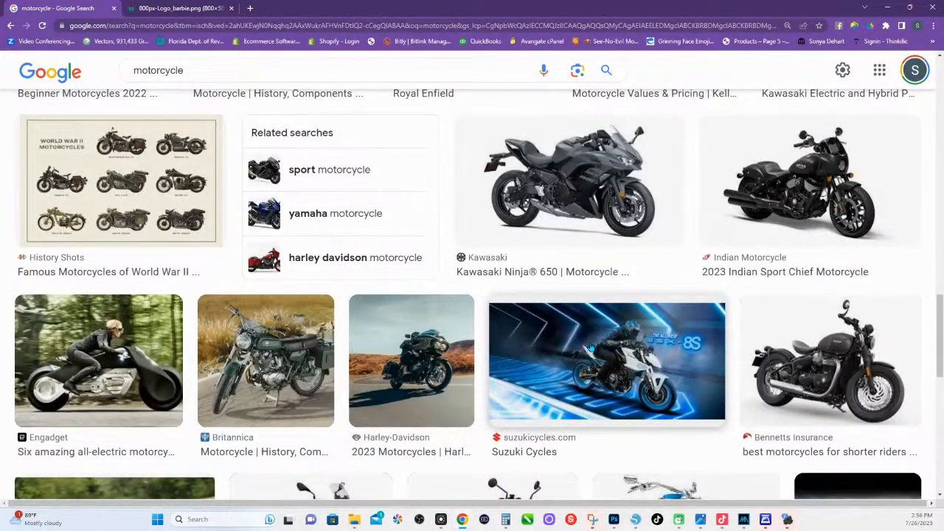
pyautogui.scroll(-5, 586, 354)
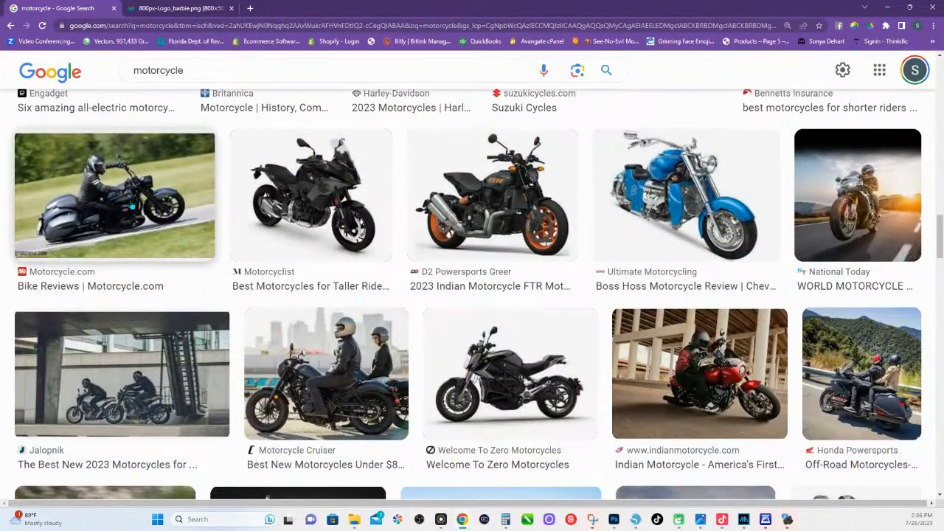
pyautogui.scroll(-3, 636, 322)
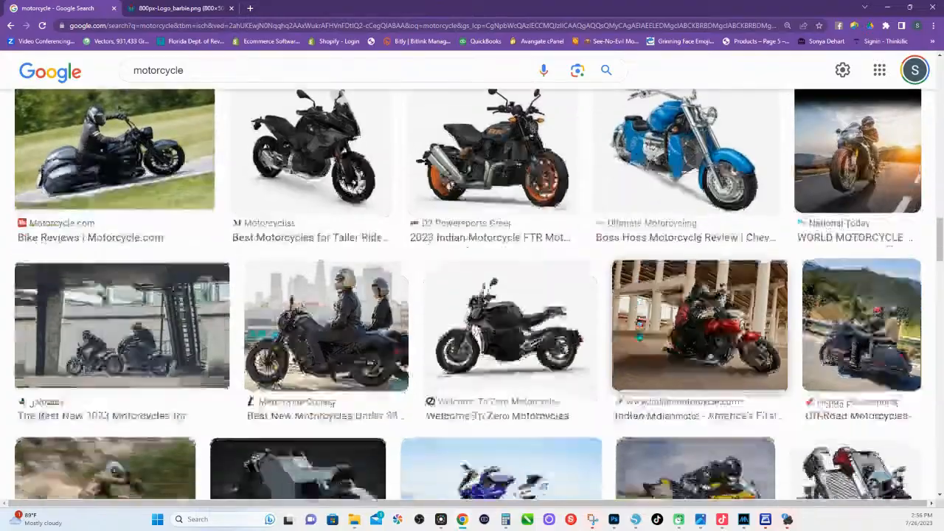
pyautogui.scroll(-5, 559, 332)
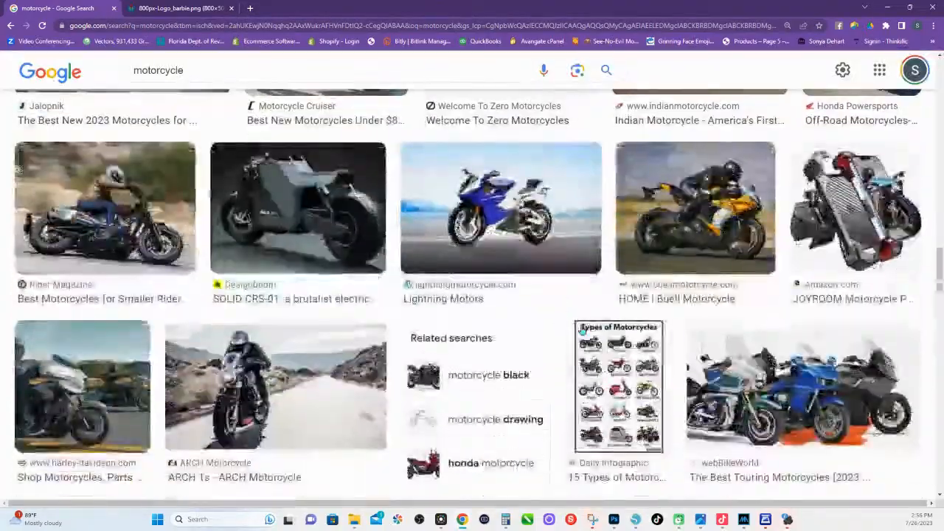
pyautogui.scroll(-6, 477, 319)
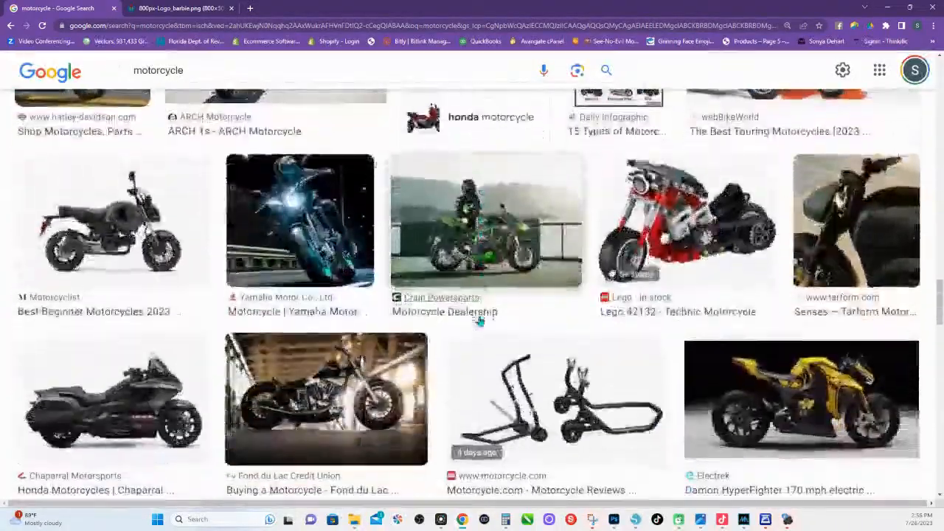
pyautogui.scroll(-6, 479, 321)
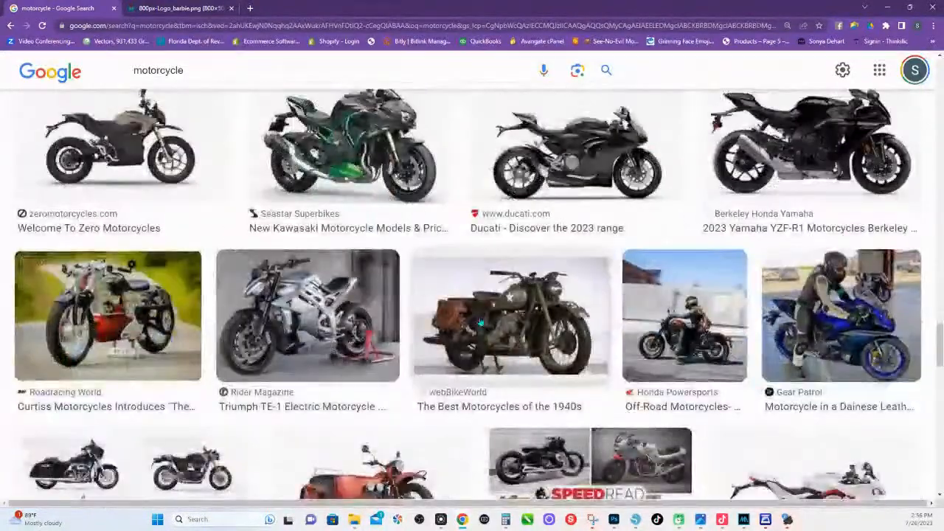
pyautogui.scroll(-2, 479, 321)
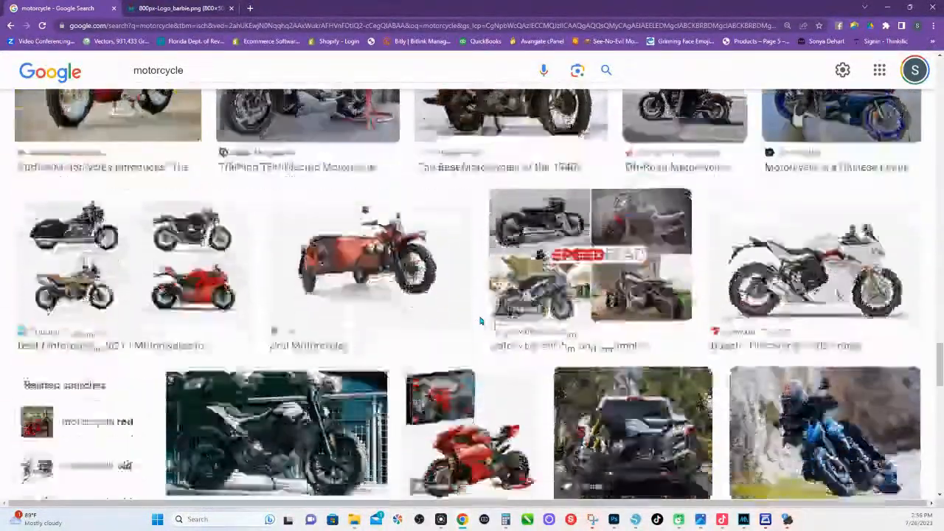
pyautogui.scroll(-1, 479, 321)
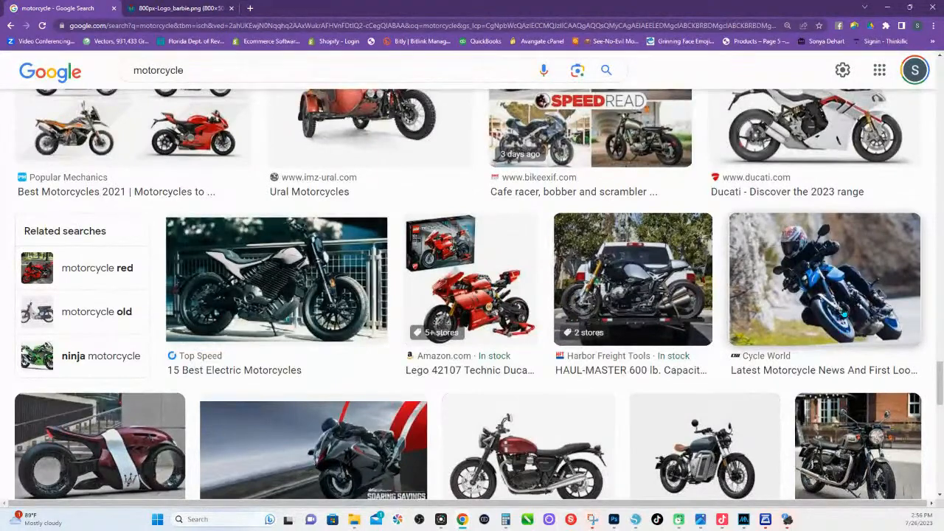
pyautogui.scroll(-2, 845, 314)
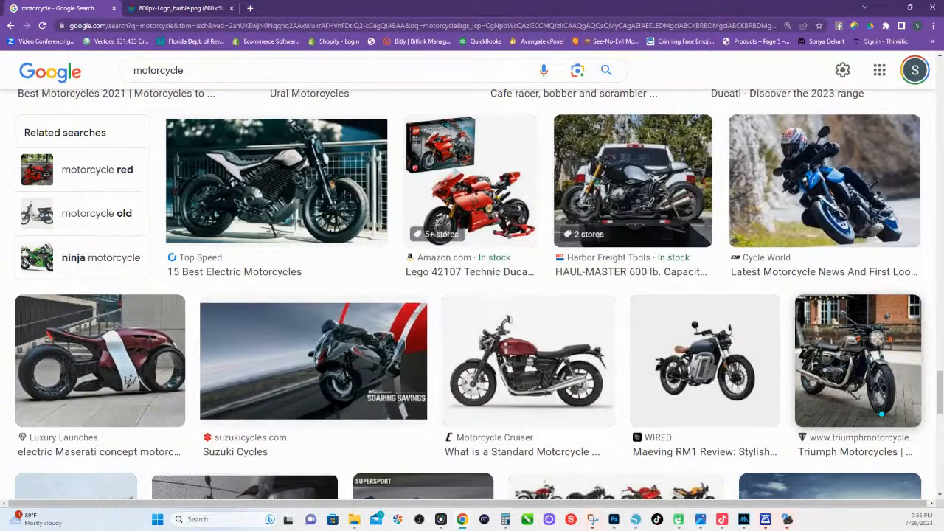
pyautogui.scroll(-5, 880, 415)
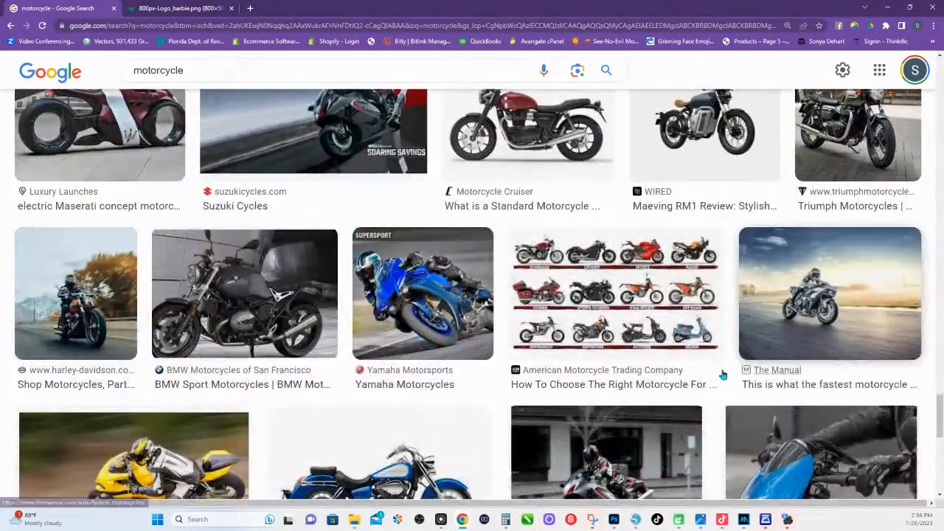
pyautogui.scroll(-5, 648, 313)
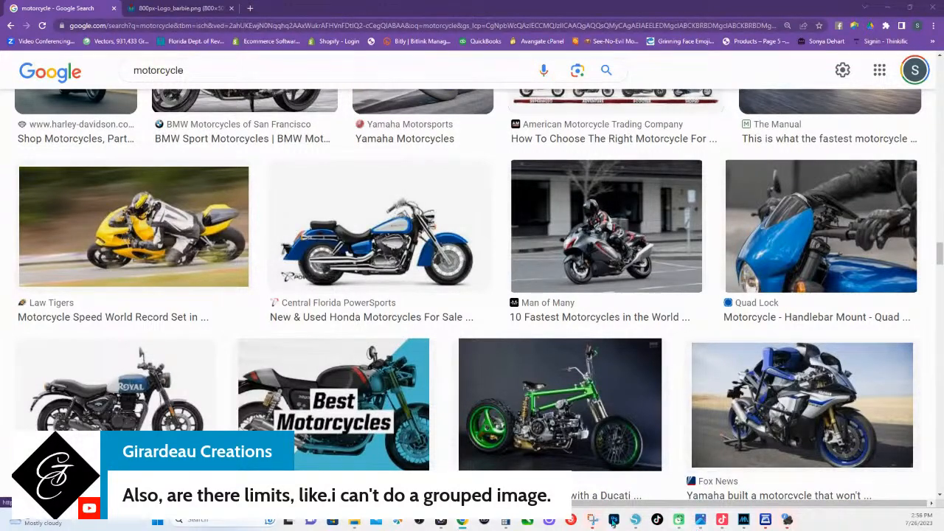
# - Switch to Silhouette Studio and place the Stained Glass black tiger Tumbler image from the Stained Glass Animal Tumbler folder on the page
pyautogui.click(635, 519)
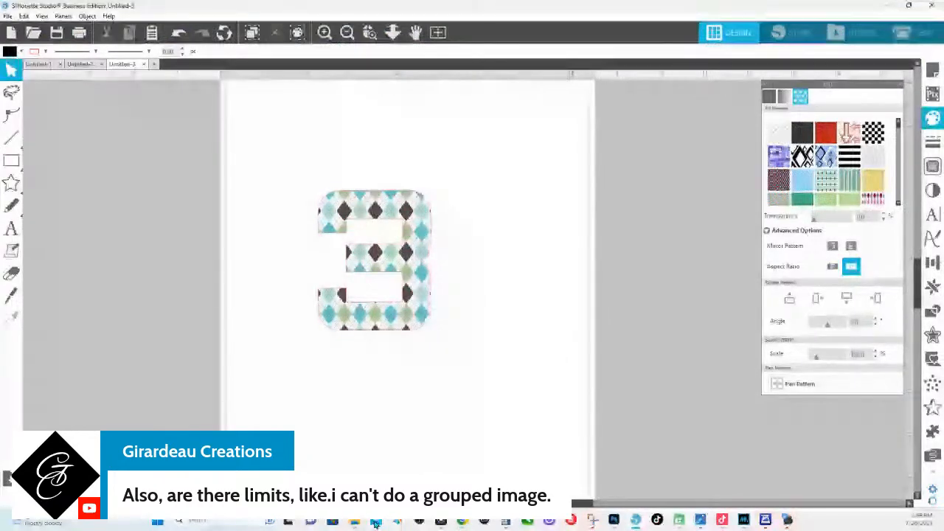
pyautogui.moveTo(375, 524)
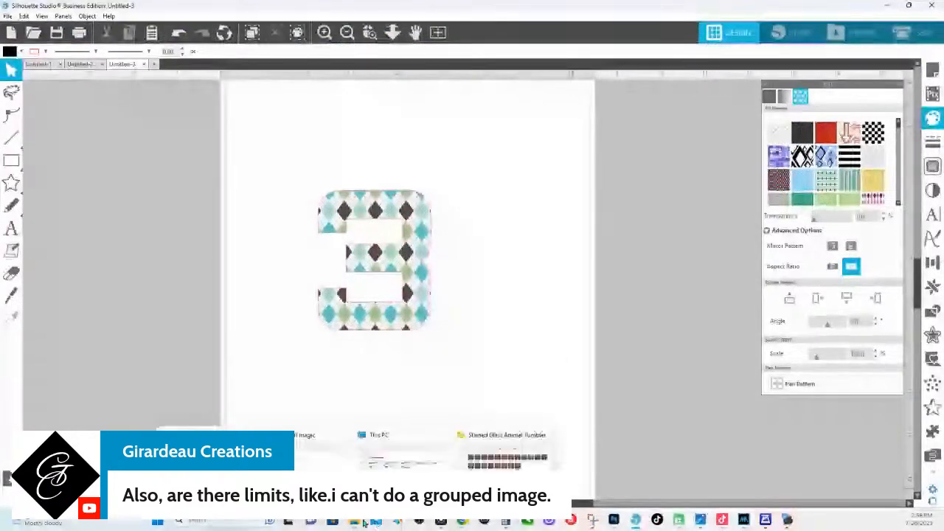
pyautogui.click(496, 443)
pyautogui.moveTo(297, 157); pyautogui.dragTo(135, 320)
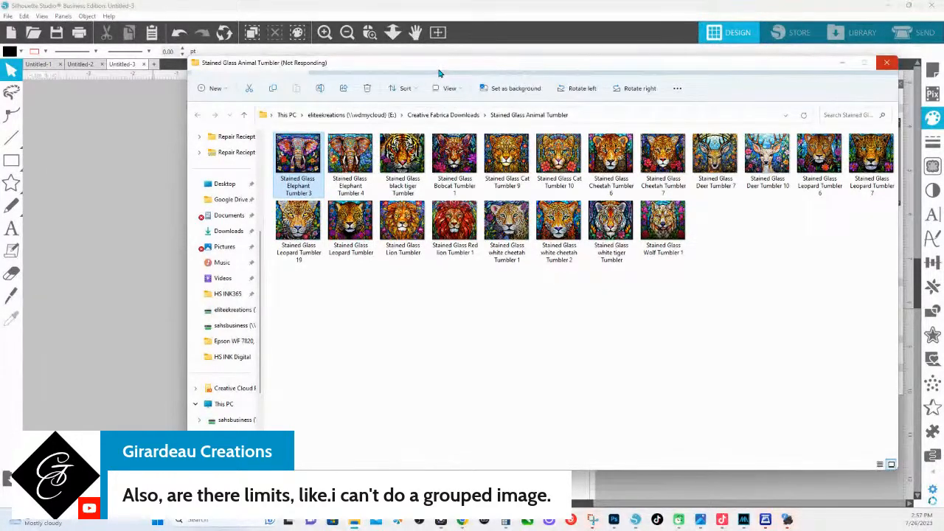
pyautogui.moveTo(438, 73); pyautogui.dragTo(569, 159)
pyautogui.moveTo(533, 240); pyautogui.dragTo(287, 122)
pyautogui.click(392, 32)
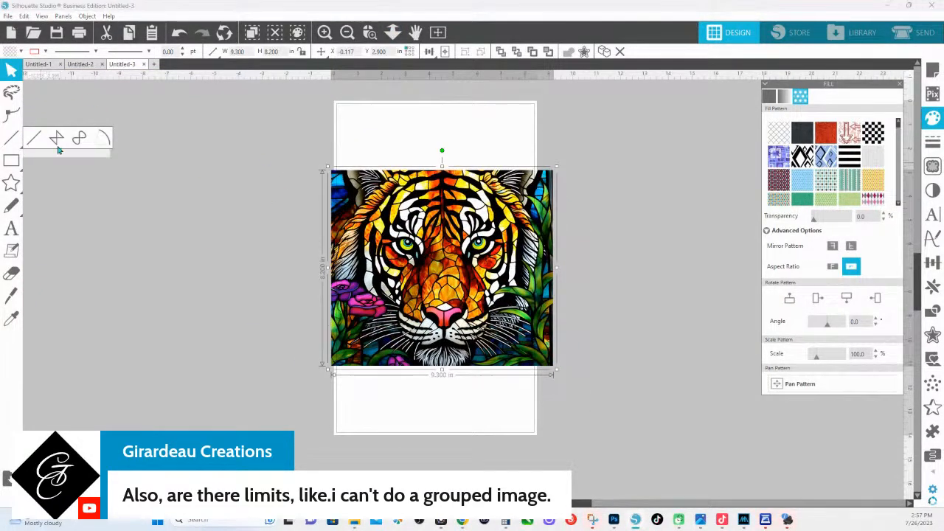
pyautogui.moveTo(428, 290); pyautogui.dragTo(421, 275)
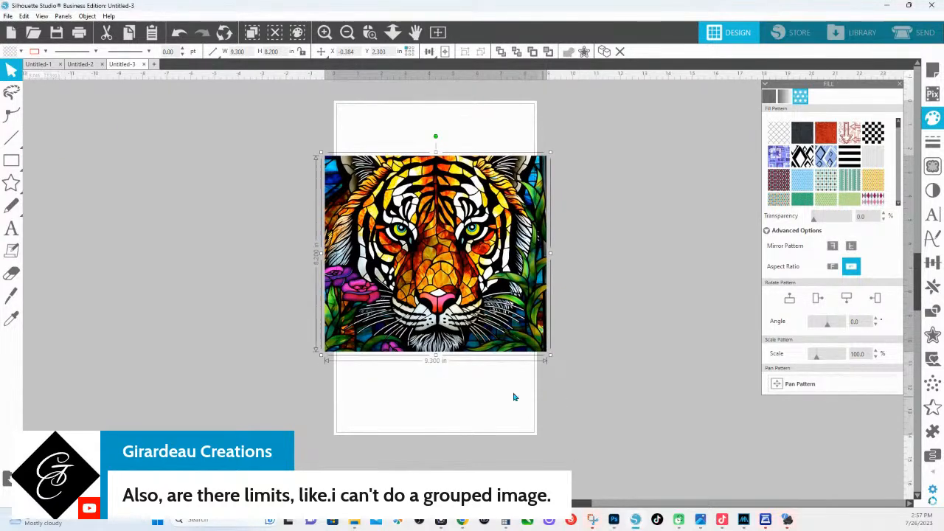
# - Add the Stained Glass Cat Tumbler 10 image from the same folder to the design, near the tiger image
pyautogui.moveTo(354, 521)
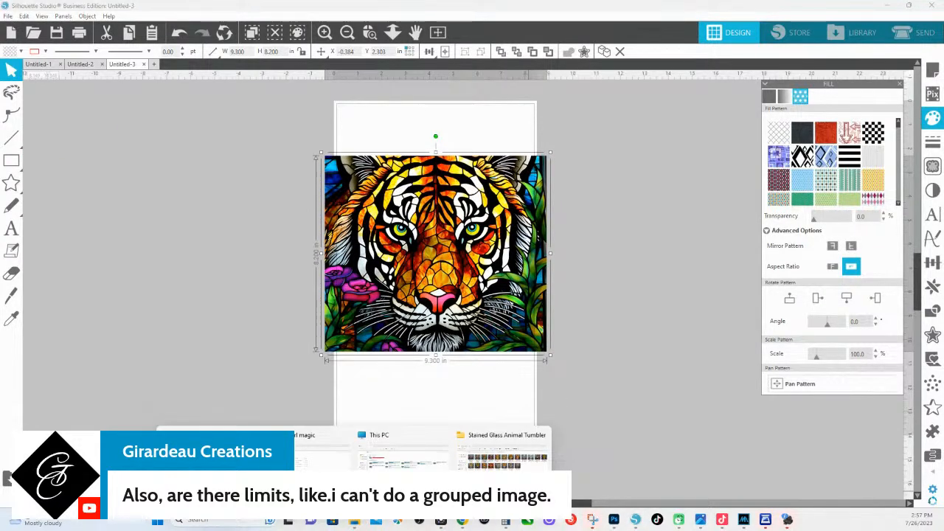
pyautogui.click(491, 438)
pyautogui.moveTo(693, 244); pyautogui.dragTo(489, 126)
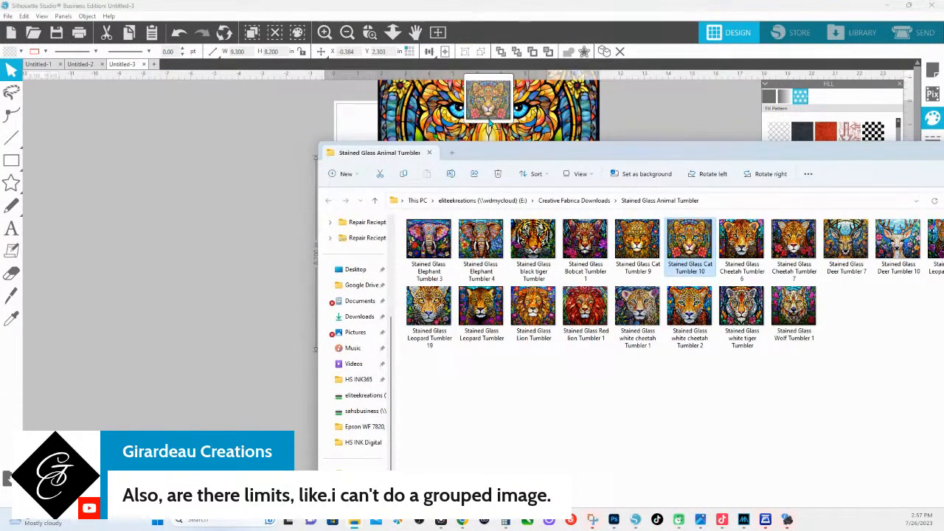
pyautogui.click(524, 124)
pyautogui.click(394, 34)
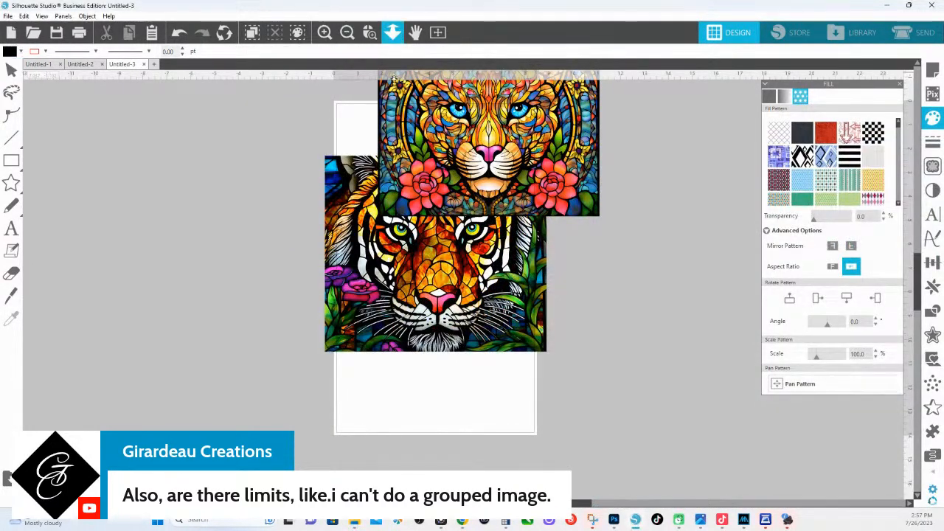
# - Move the spare cat image off the page and group the other cat image with the tiger stacked below it
pyautogui.moveTo(467, 112); pyautogui.dragTo(171, 251)
pyautogui.moveTo(356, 123); pyautogui.dragTo(379, 222)
pyautogui.rightClick(376, 224)
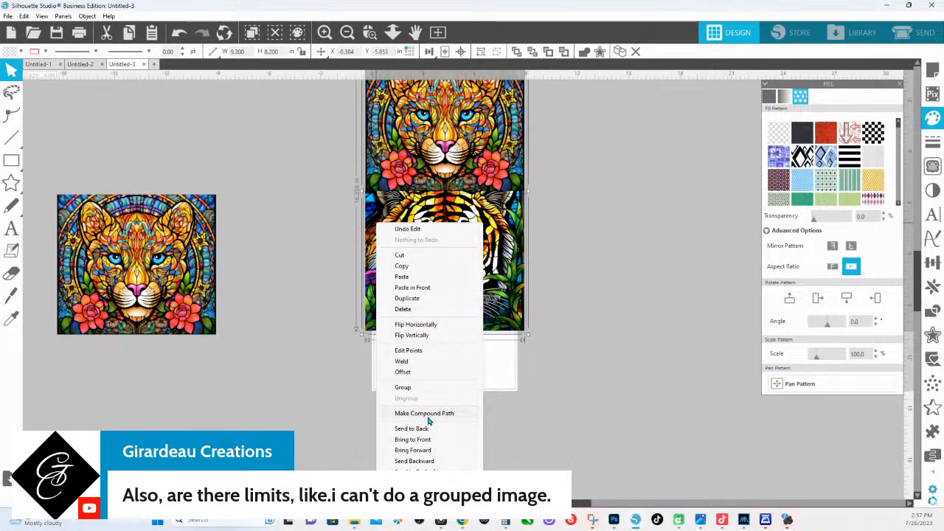
pyautogui.click(419, 389)
# - Send the grouped images to the back and enlarge the number 3 over them to about 8.7 by 10.8 in
pyautogui.rightClick(418, 235)
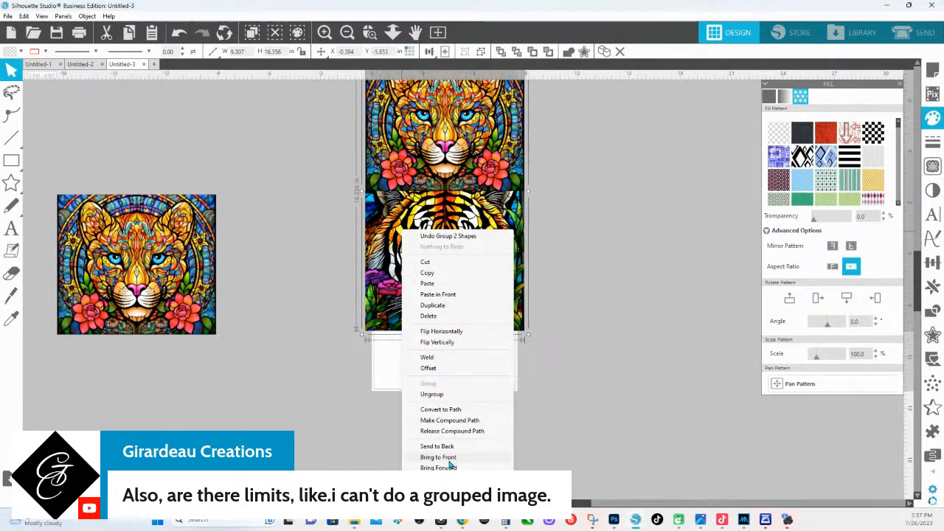
pyautogui.click(435, 447)
pyautogui.click(447, 265)
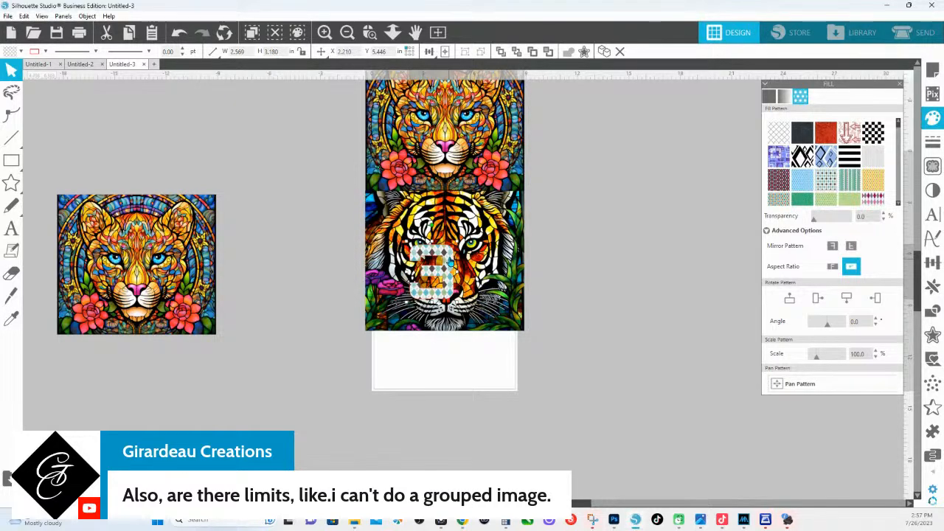
pyautogui.moveTo(458, 241); pyautogui.dragTo(605, 92)
pyautogui.moveTo(586, 142); pyautogui.dragTo(525, 152)
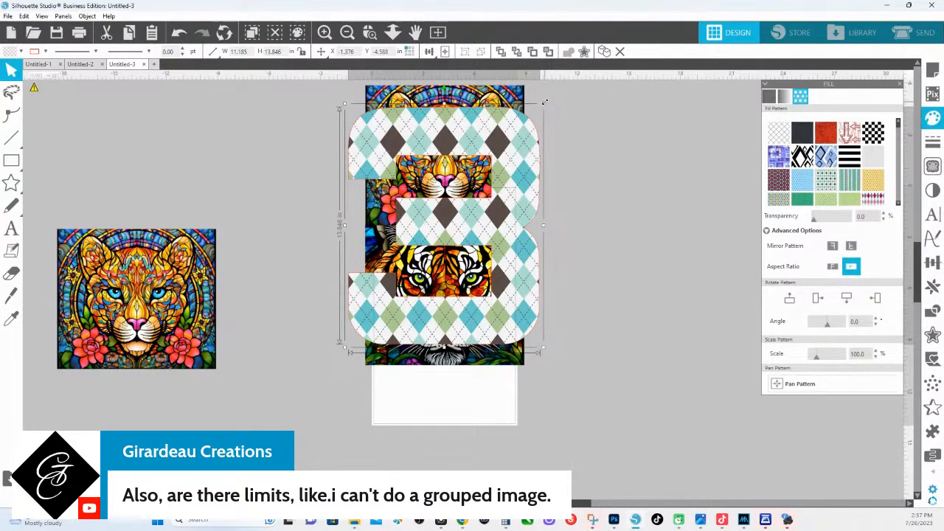
pyautogui.moveTo(544, 101); pyautogui.dragTo(524, 134)
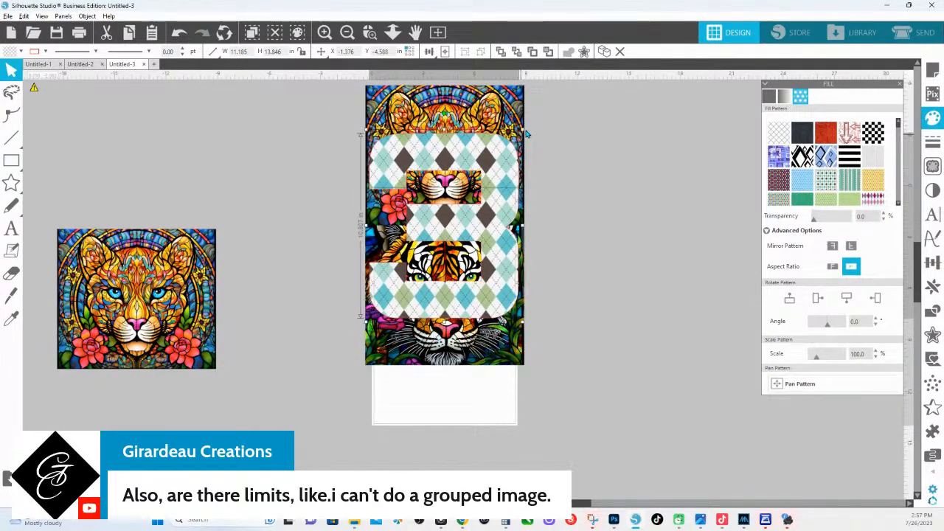
# - Try to crop the grouped animal images with the number 3 using the Modify Crop operation, and undo it
pyautogui.moveTo(598, 336); pyautogui.dragTo(466, 141)
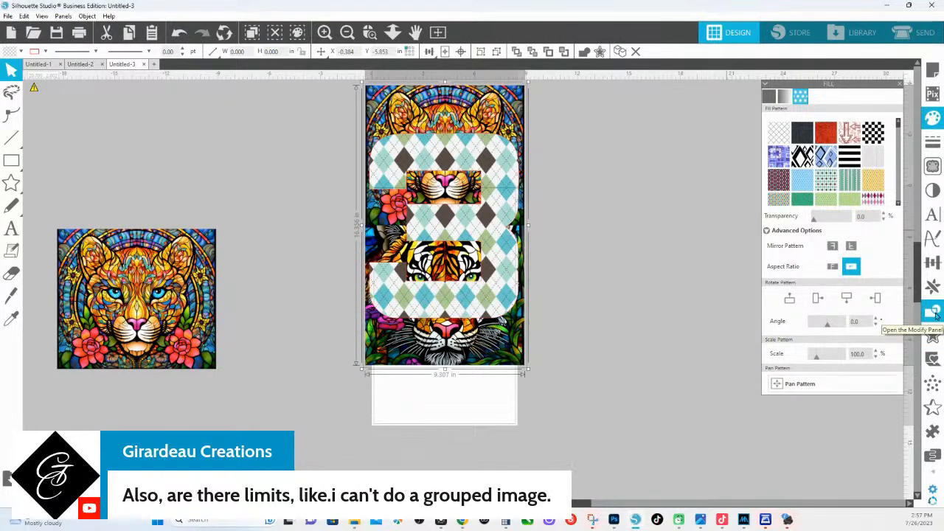
pyautogui.click(932, 335)
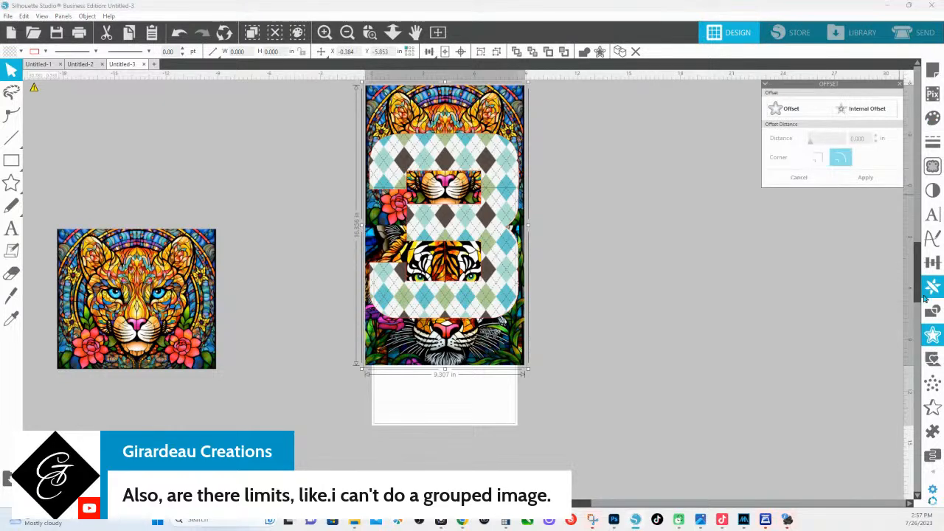
pyautogui.click(932, 311)
pyautogui.click(853, 144)
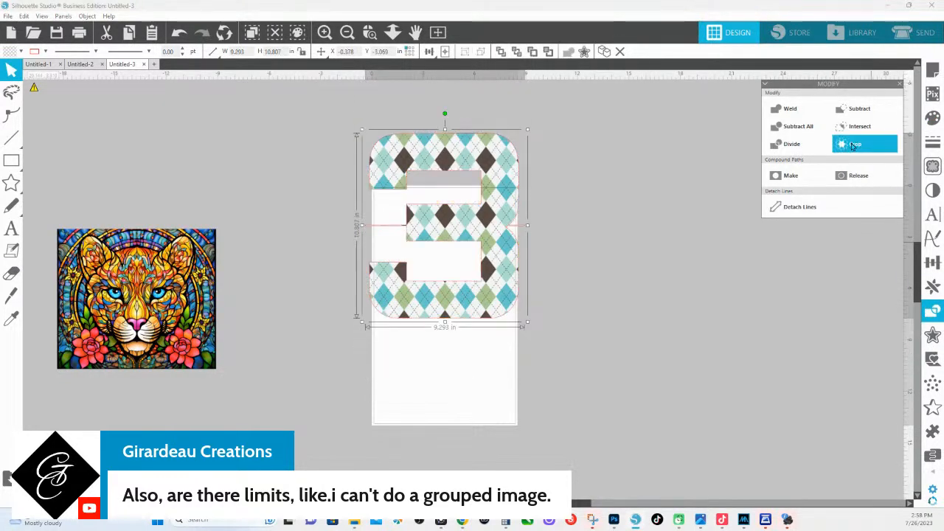
pyautogui.hotkey('ctrl', 'z')
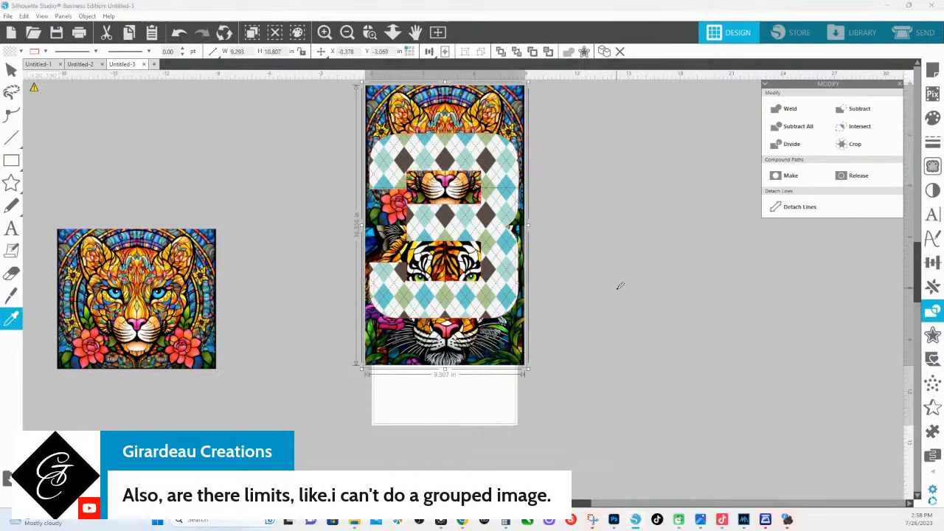
# - Remove the argyle pattern fill from the number 3, leaving only its outline
pyautogui.click(547, 293)
pyautogui.click(511, 234)
pyautogui.click(932, 142)
pyautogui.click(548, 175)
pyautogui.click(511, 171)
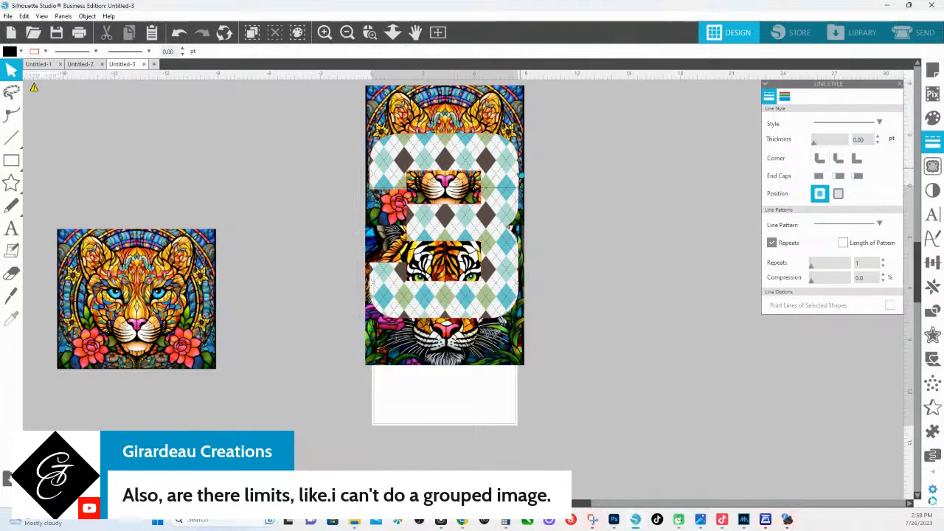
pyautogui.click(931, 118)
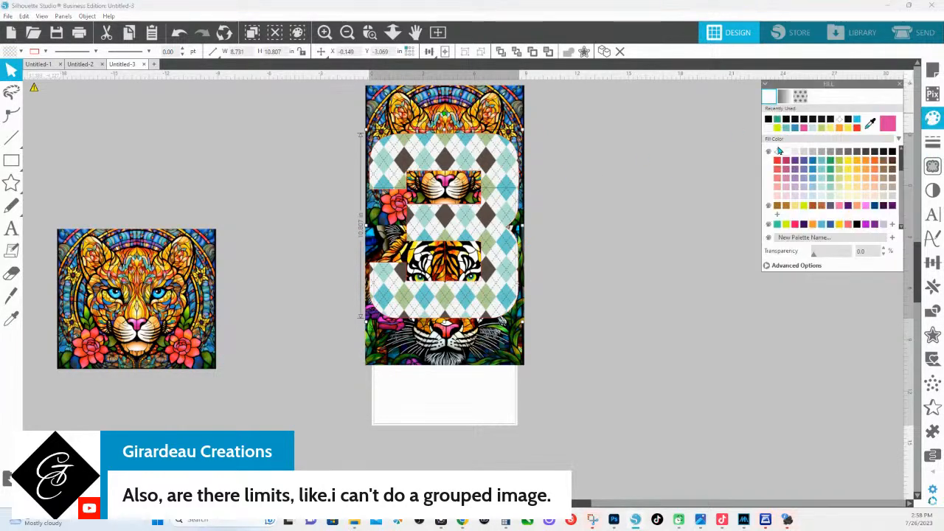
pyautogui.click(778, 151)
# - Try to crop the grouped cat and tiger images with the unfilled number 3 using Crop, and undo it
pyautogui.moveTo(572, 316); pyautogui.dragTo(478, 157)
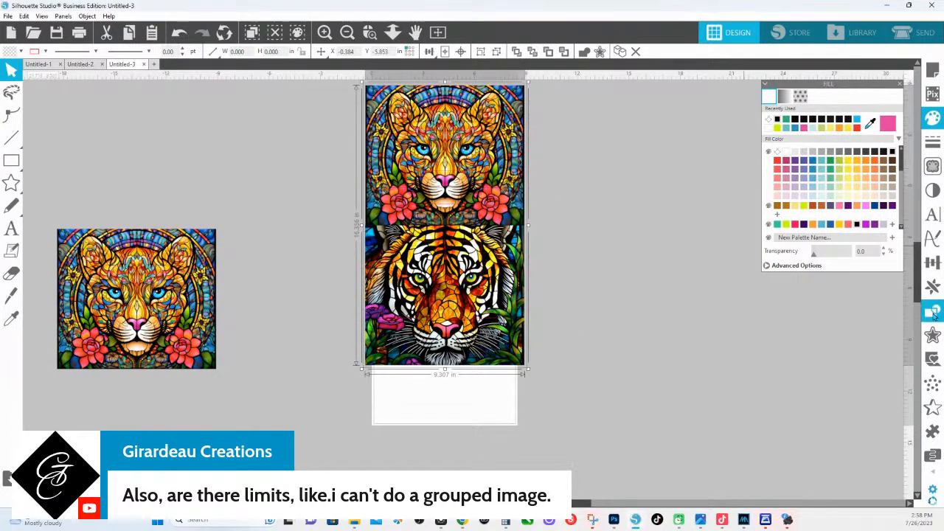
pyautogui.click(932, 313)
pyautogui.click(849, 144)
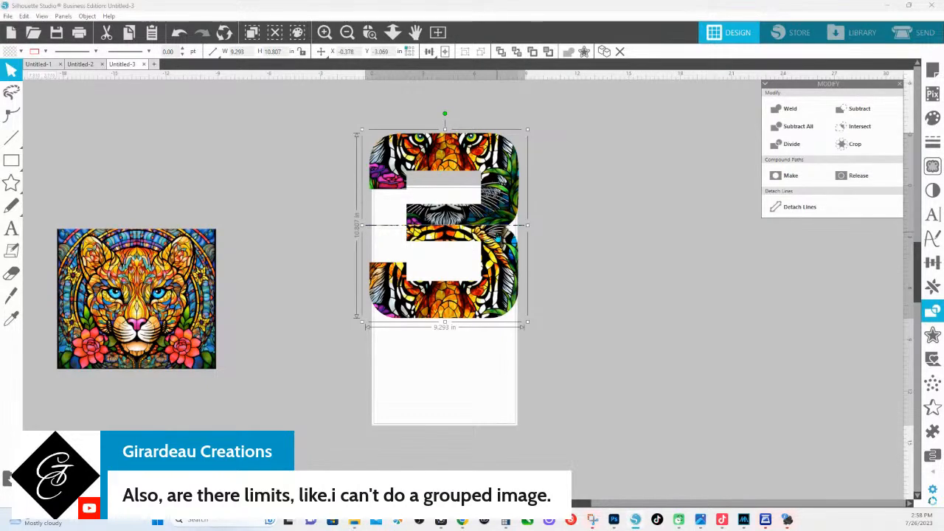
pyautogui.press('i')
pyautogui.hotkey('ctrl', 'z')
pyautogui.click(649, 160)
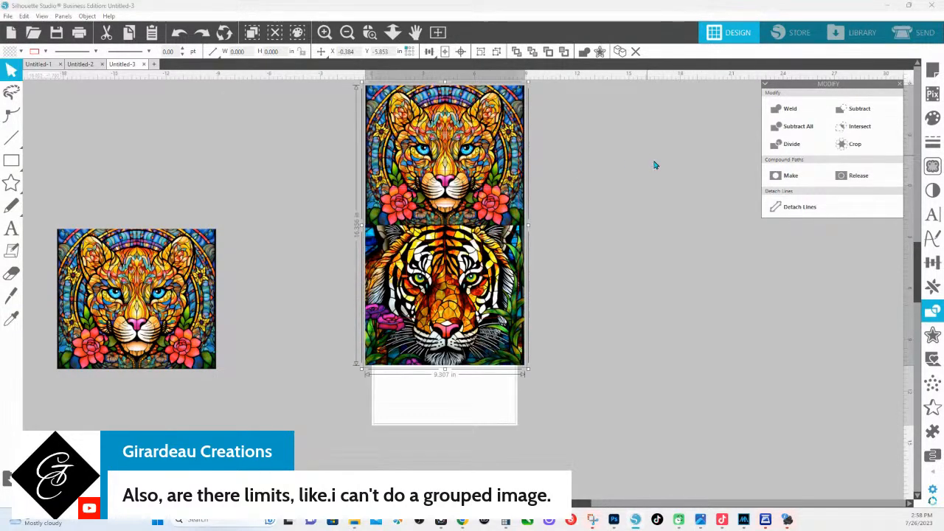
# - Move the grouped cat and tiger images off the page, away from the number 3
pyautogui.click(678, 199)
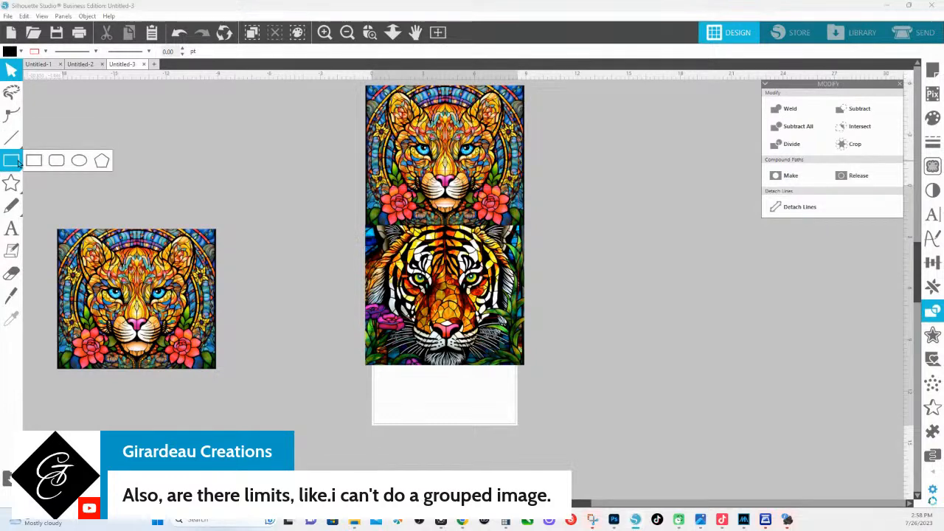
pyautogui.moveTo(439, 157); pyautogui.dragTo(539, 194)
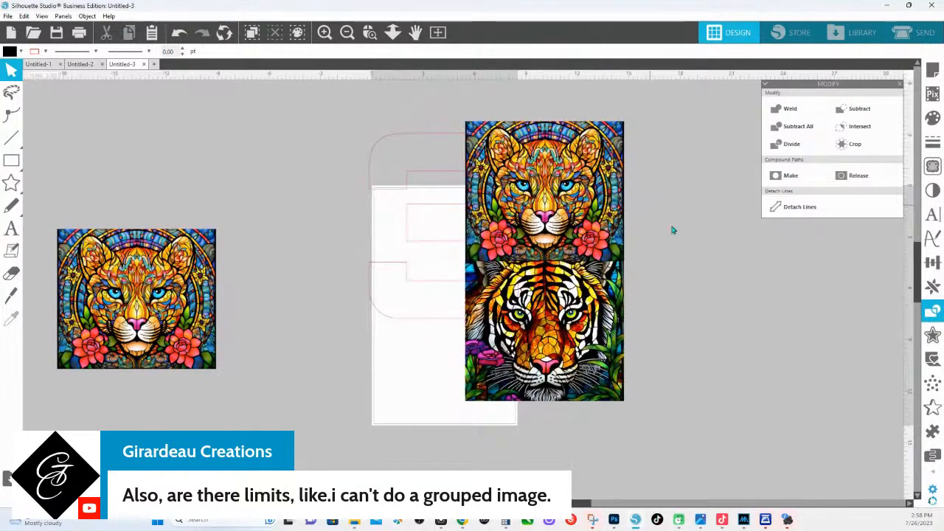
pyautogui.hotkey('ctrl', 'z')
pyautogui.hotkey('ctrl', 'z')
# - Place a copy of the spare cat image over the number 3 and enlarge it to about 15.2 by 13.4 in
pyautogui.moveTo(153, 298); pyautogui.dragTo(436, 181)
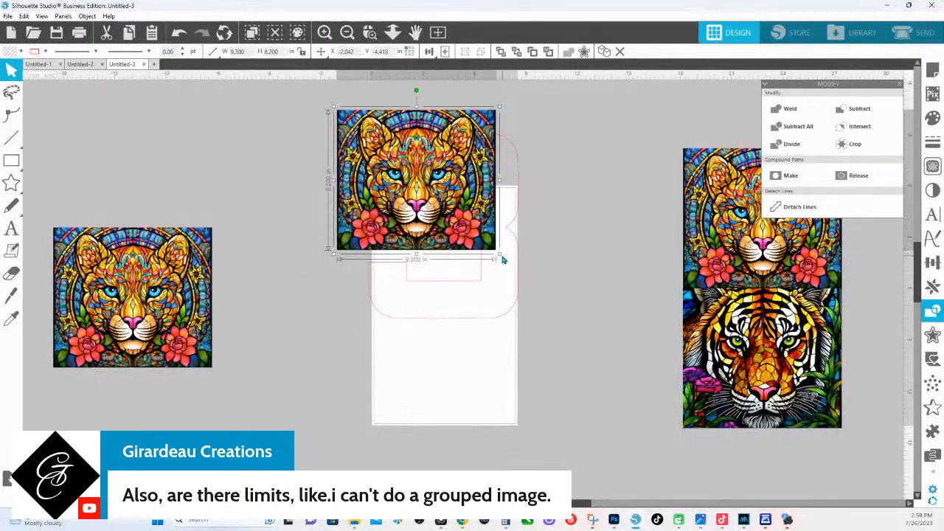
pyautogui.moveTo(500, 254); pyautogui.dragTo(601, 343)
pyautogui.moveTo(547, 296); pyautogui.dragTo(541, 421)
pyautogui.moveTo(441, 179); pyautogui.dragTo(174, 164)
pyautogui.moveTo(457, 331); pyautogui.dragTo(444, 208)
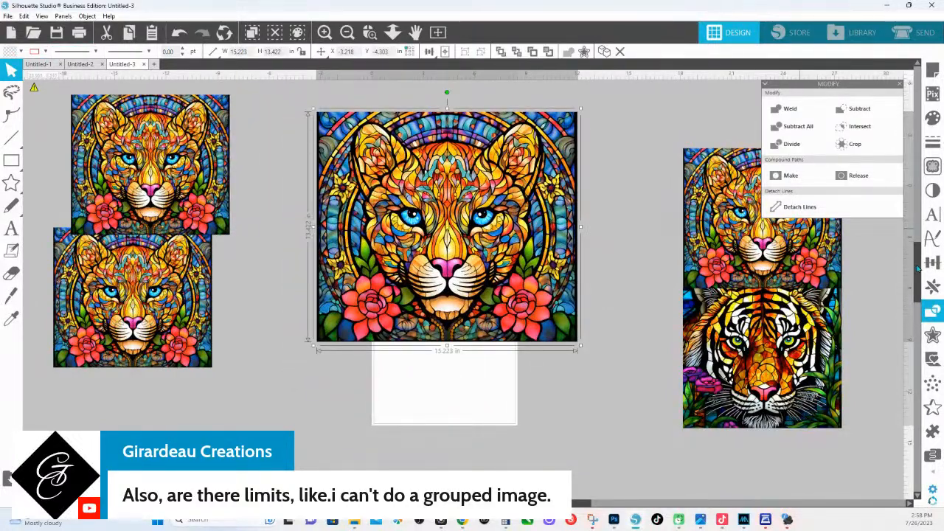
# - Create an internal offset of 0.280 in with square corners from the enlarged cat image
pyautogui.click(932, 334)
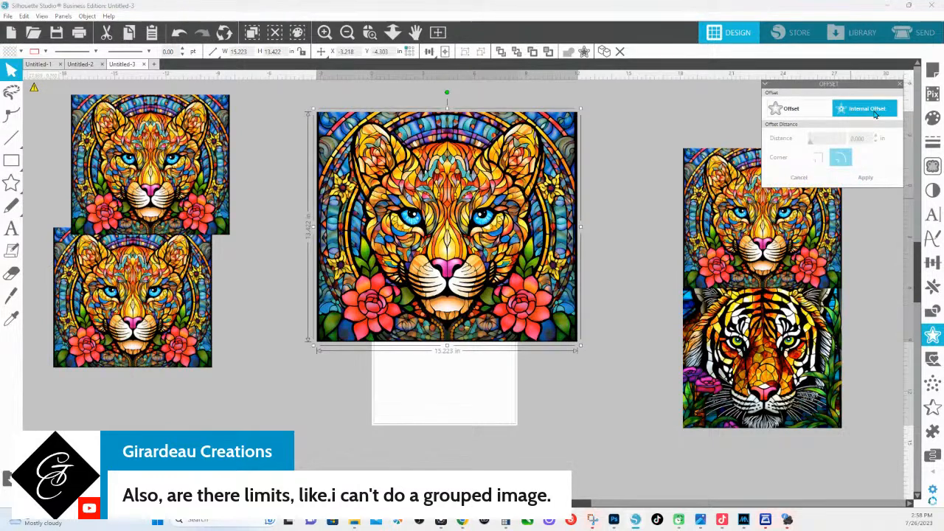
pyautogui.click(875, 112)
pyautogui.moveTo(813, 145); pyautogui.dragTo(820, 142)
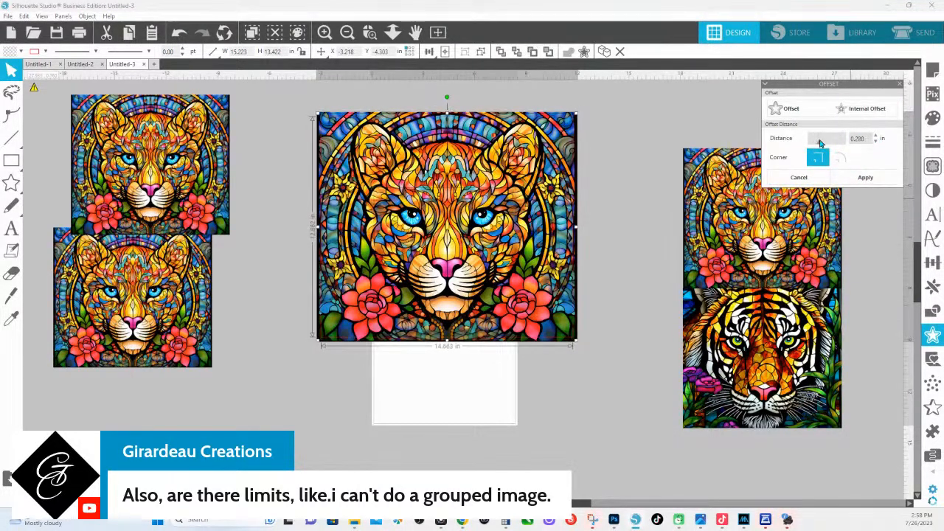
pyautogui.click(865, 178)
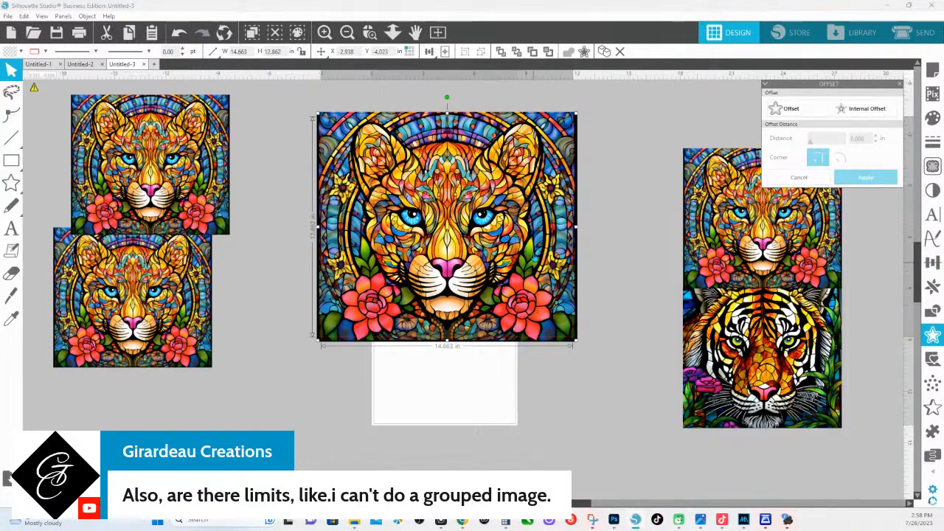
# - Try to crop the enlarged cat image together with its offset outline and the number 3, and undo it
pyautogui.rightClick(566, 118)
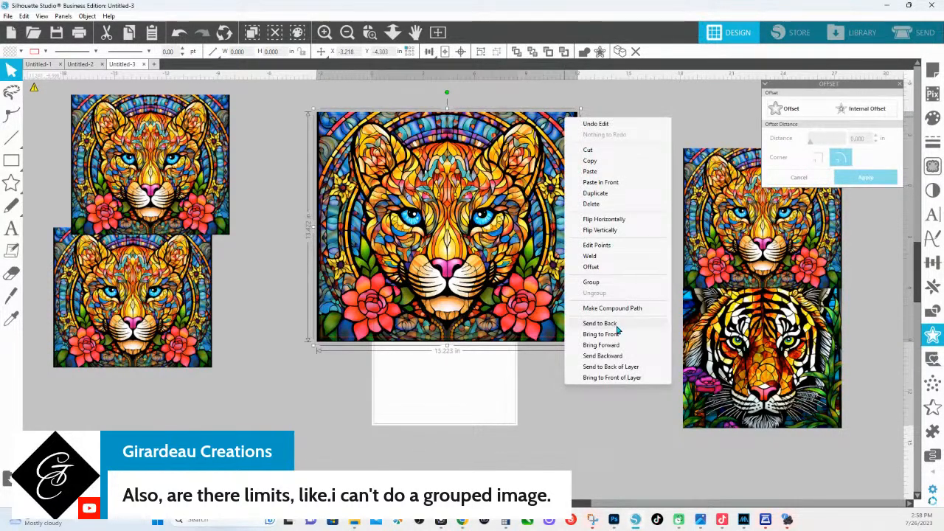
pyautogui.click(604, 286)
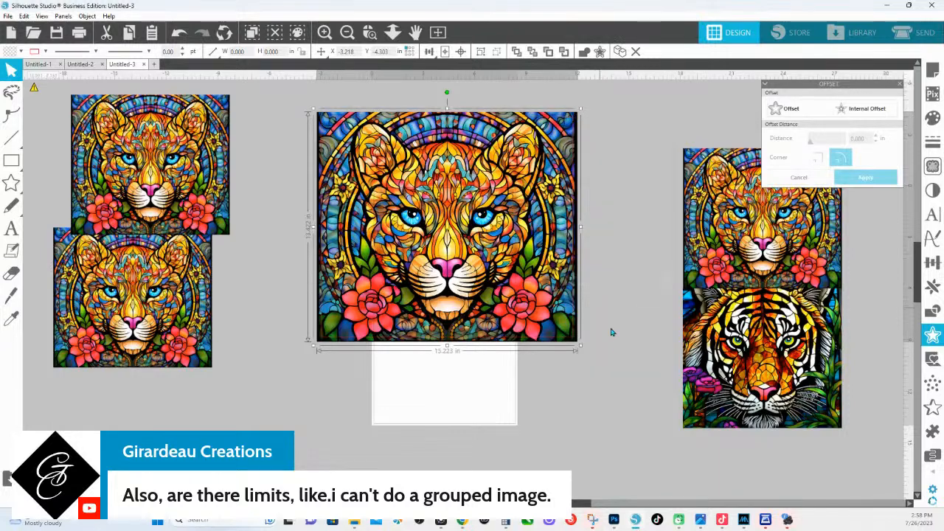
pyautogui.click(930, 310)
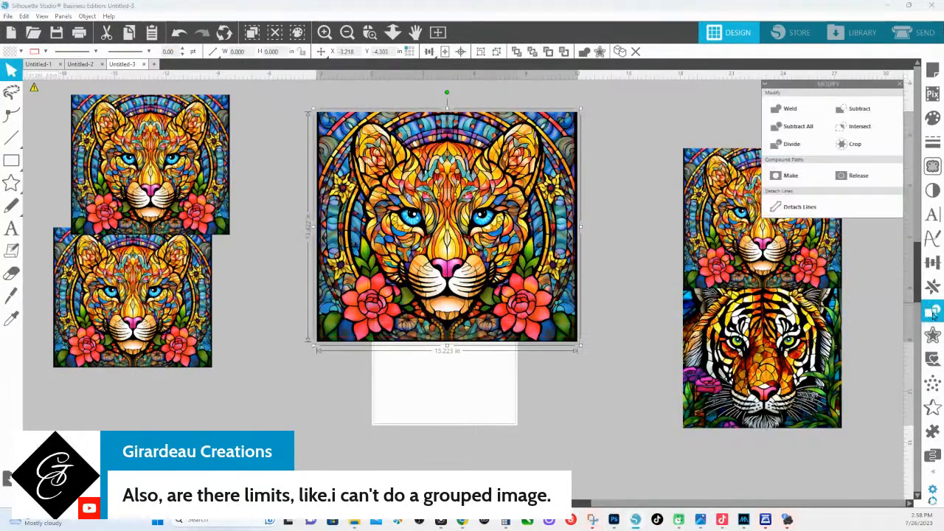
pyautogui.click(862, 144)
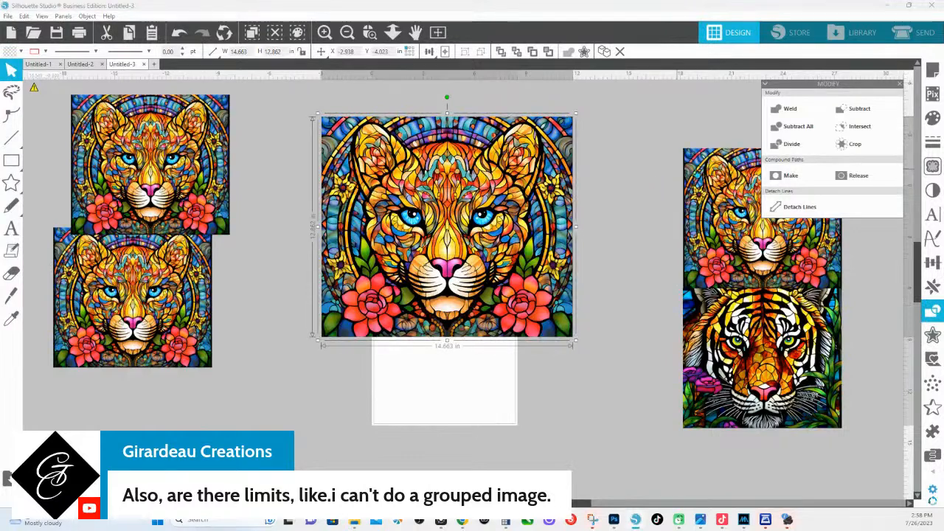
pyautogui.click(597, 224)
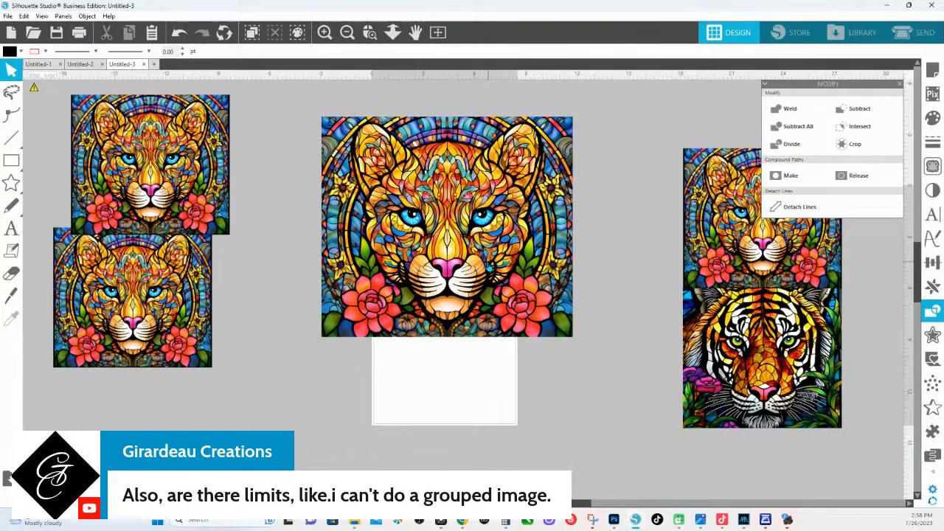
pyautogui.click(574, 306)
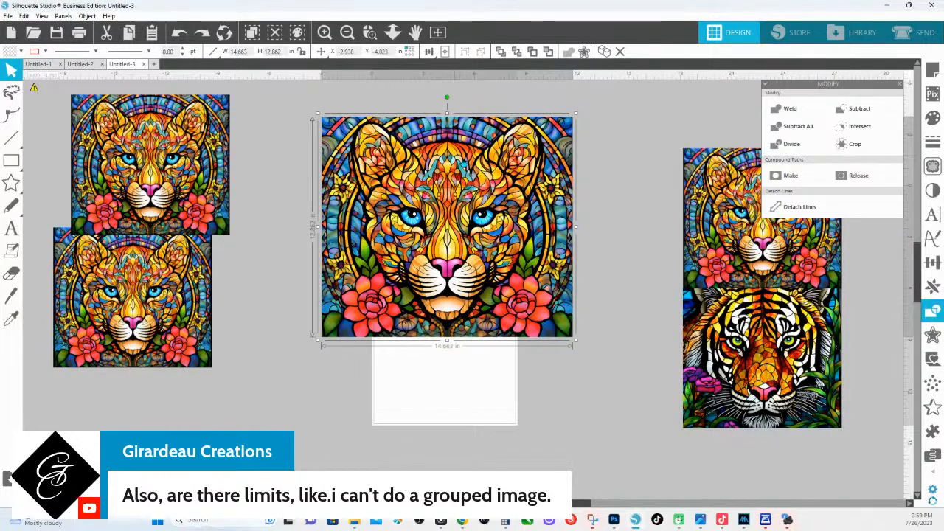
pyautogui.press('i')
pyautogui.click(456, 160)
# - Try grouping the enlarged cat image with the overlapping shapes, and undo it
pyautogui.rightClick(561, 121)
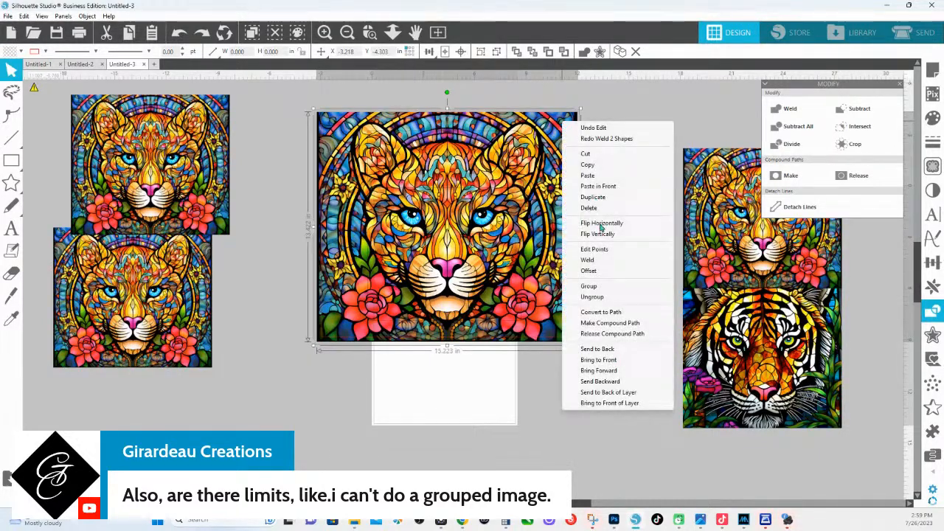
pyautogui.click(590, 286)
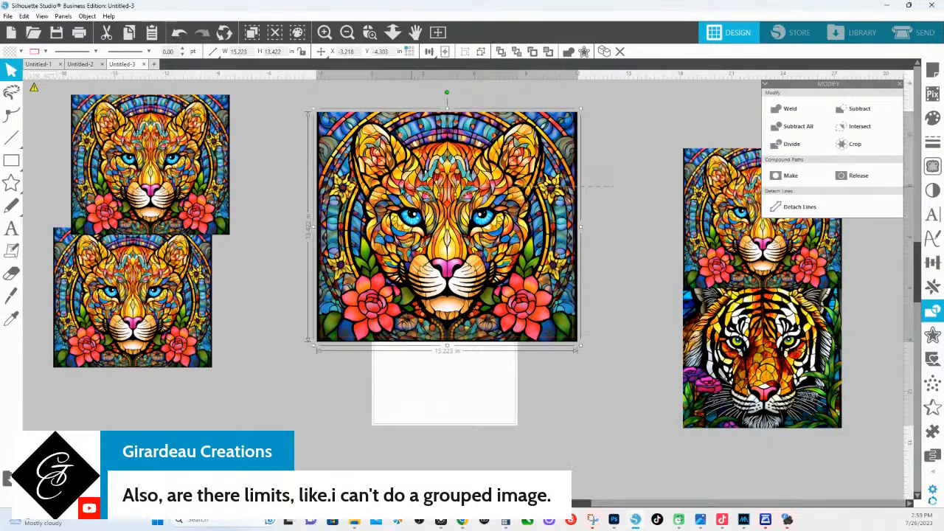
pyautogui.press('Escape')
pyautogui.moveTo(561, 119); pyautogui.dragTo(549, 136)
pyautogui.rightClick(560, 118)
pyautogui.click(589, 293)
pyautogui.click(624, 111)
pyautogui.press('i')
pyautogui.hotkey('ctrl', 'z')
pyautogui.hotkey('ctrl', 'z')
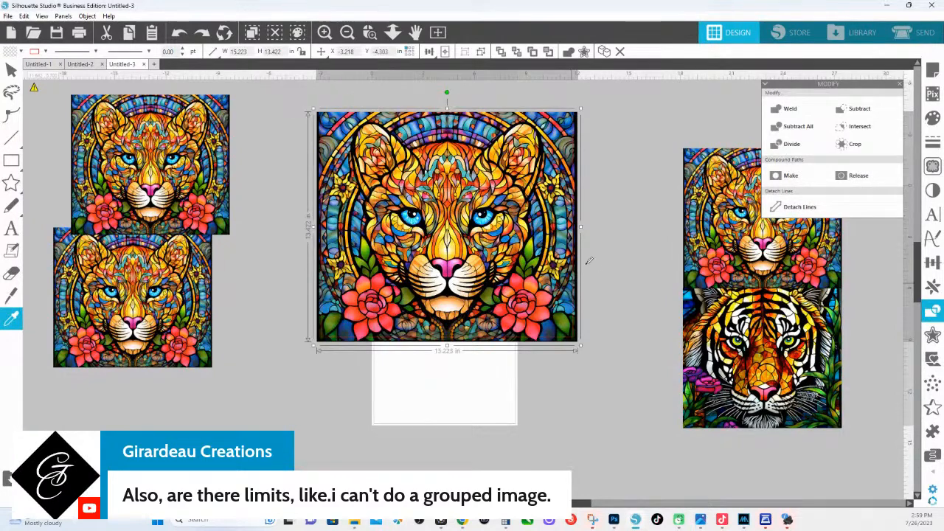
# - Send the enlarged cat image to the back, behind its offset outline and the number 3
pyautogui.click(625, 175)
pyautogui.moveTo(537, 168); pyautogui.dragTo(715, 209)
pyautogui.click(485, 202)
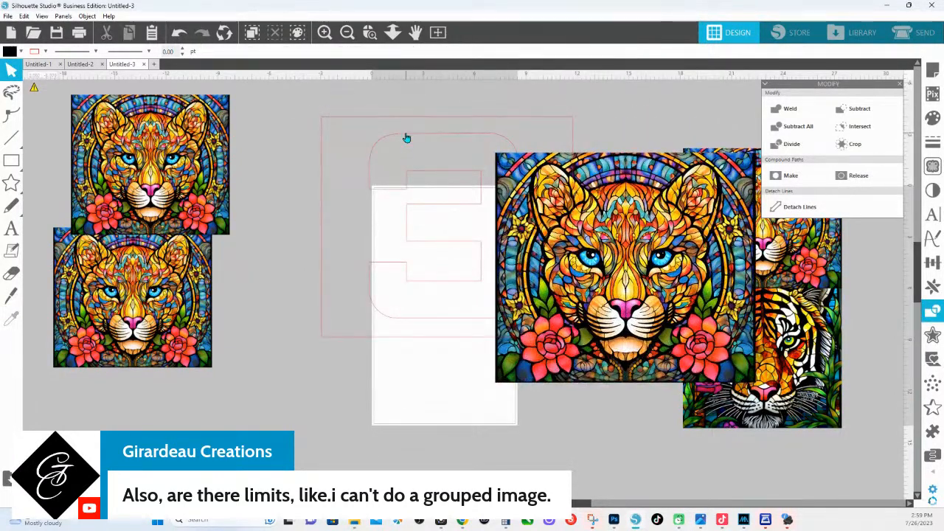
pyautogui.hotkey('ctrl', 'z')
pyautogui.rightClick(425, 131)
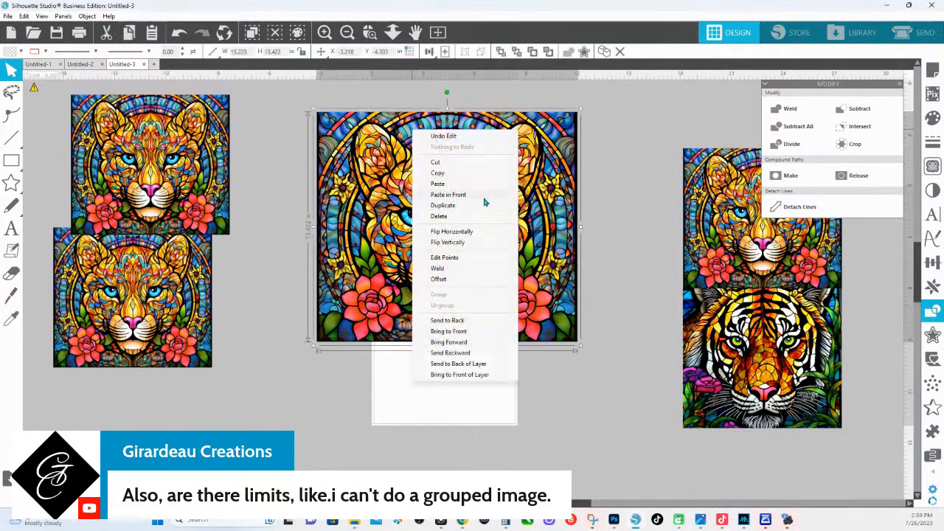
pyautogui.click(469, 321)
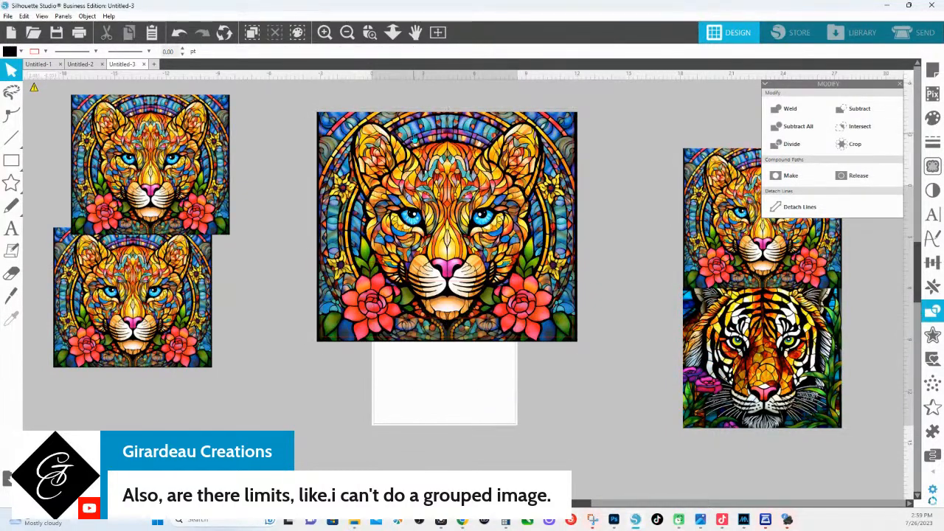
# - Try to crop the stacked cat image, offset outline and number 3 together with the image at the back, and undo it
pyautogui.doubleClick(414, 140)
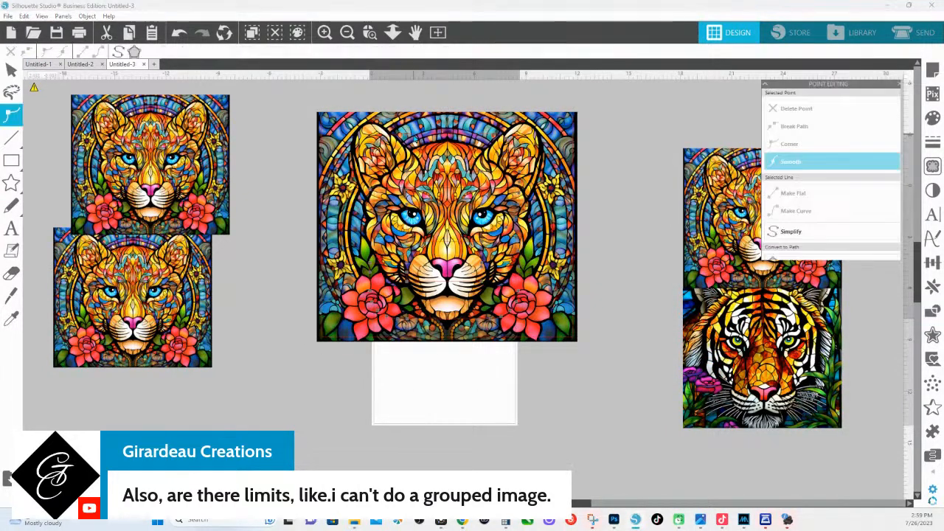
pyautogui.click(587, 108)
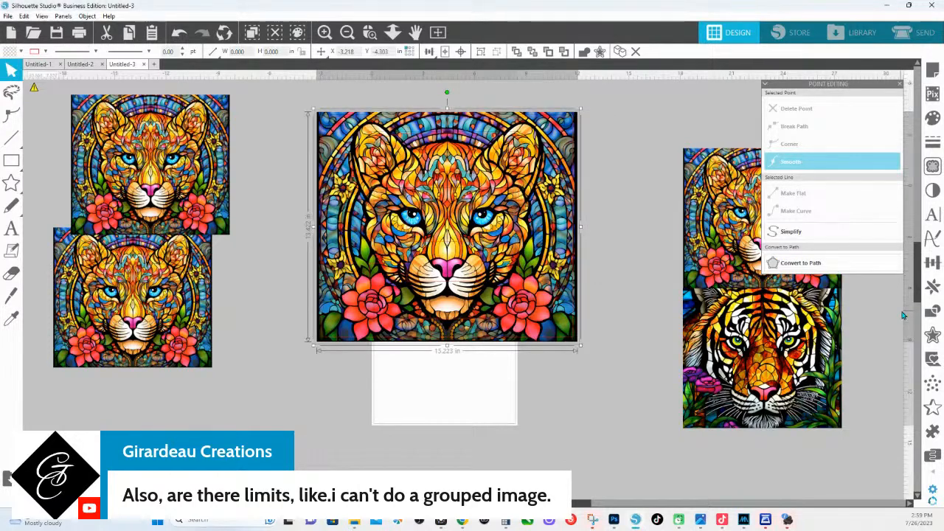
pyautogui.click(932, 311)
pyautogui.click(859, 143)
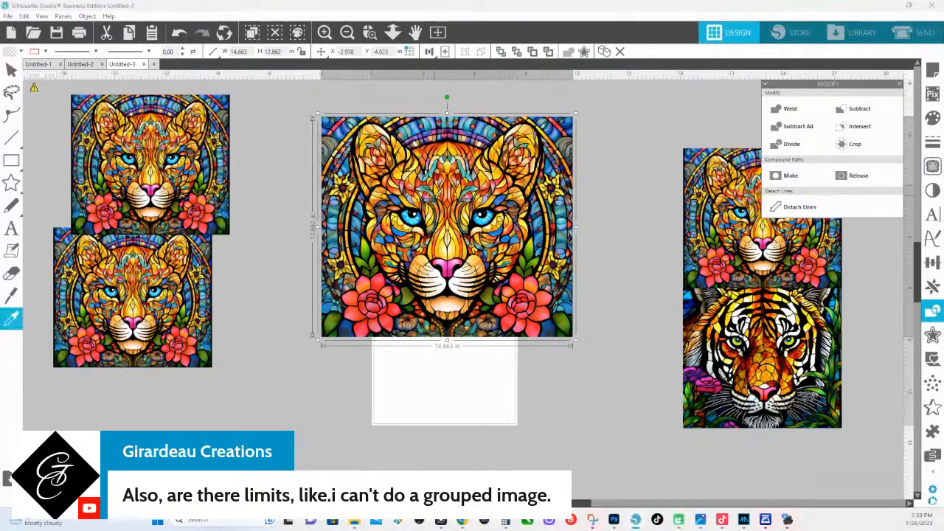
pyautogui.hotkey('ctrl', 'z')
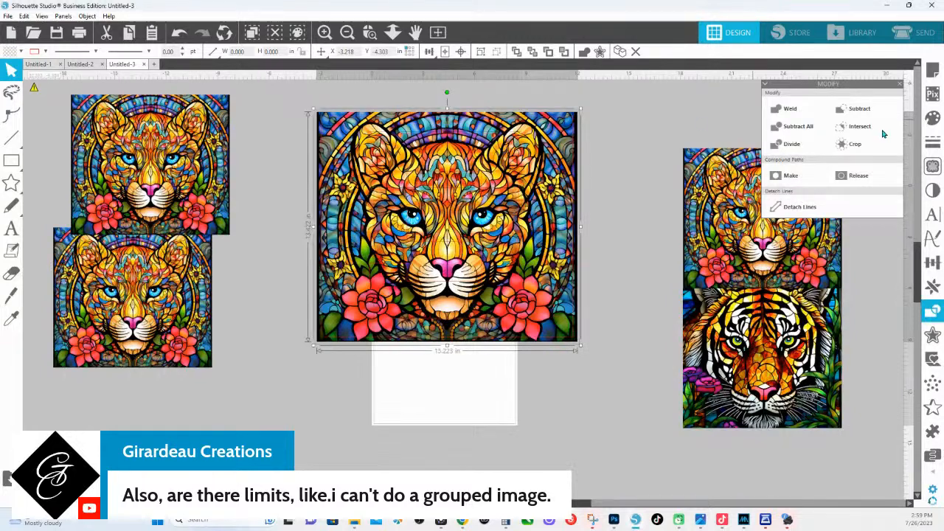
# - Crop the enlarged cat image to the shape of the number 3
pyautogui.click(861, 146)
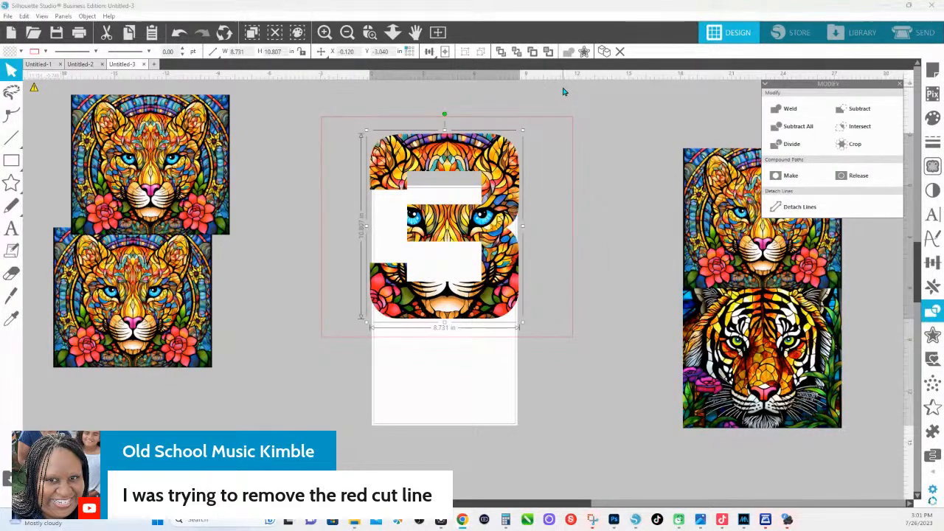
# - Examine the line color and line style options for the red rectangular outline around the number 3
pyautogui.click(324, 137)
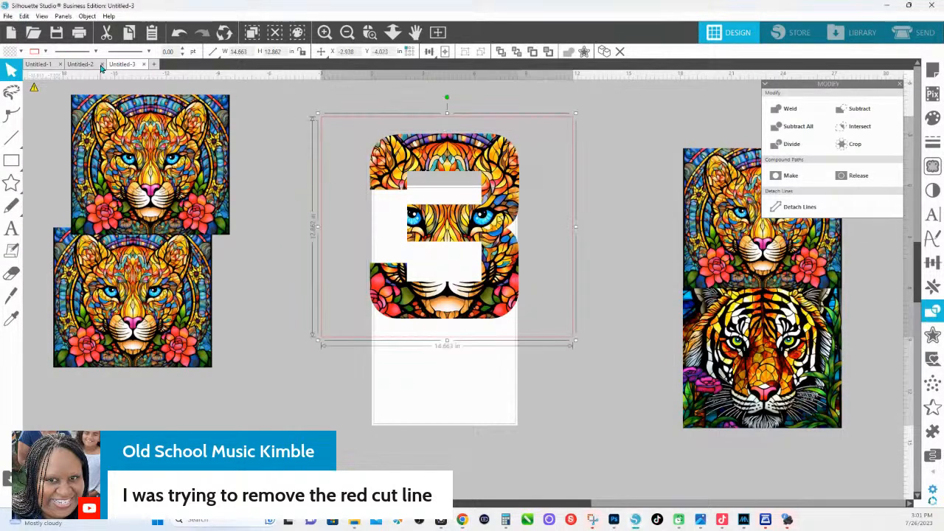
pyautogui.click(45, 51)
pyautogui.click(45, 51)
pyautogui.click(46, 51)
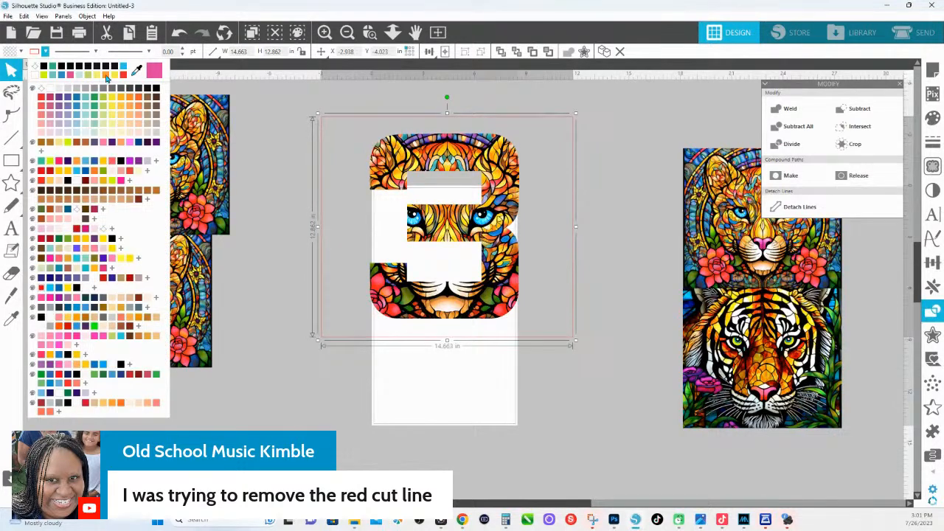
pyautogui.click(95, 51)
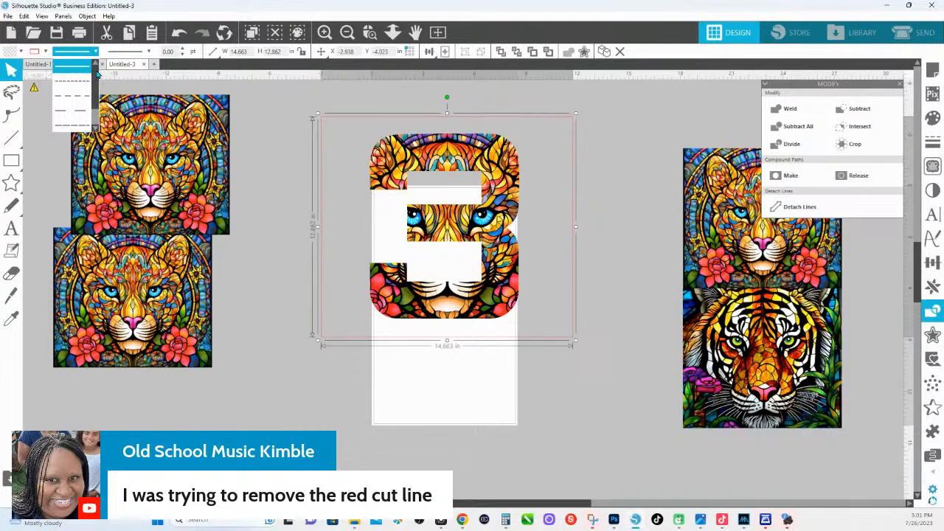
pyautogui.click(179, 100)
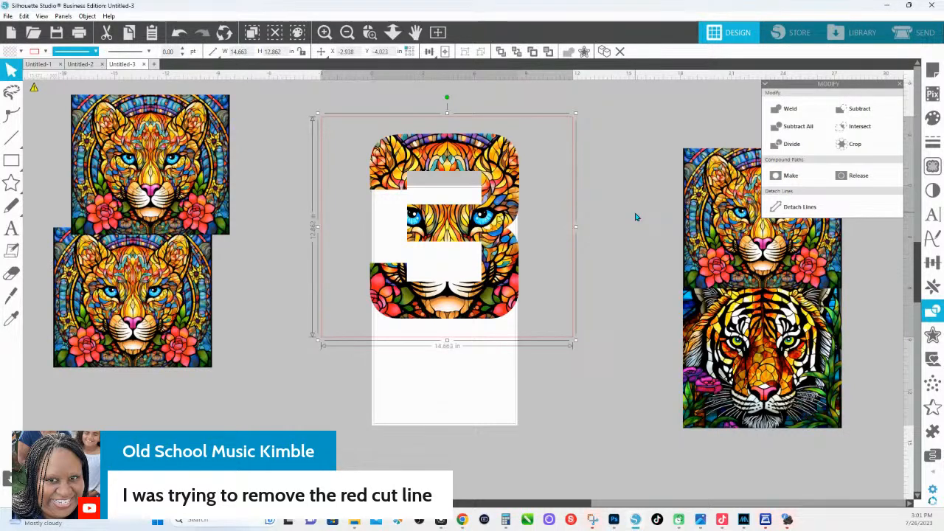
pyautogui.click(44, 51)
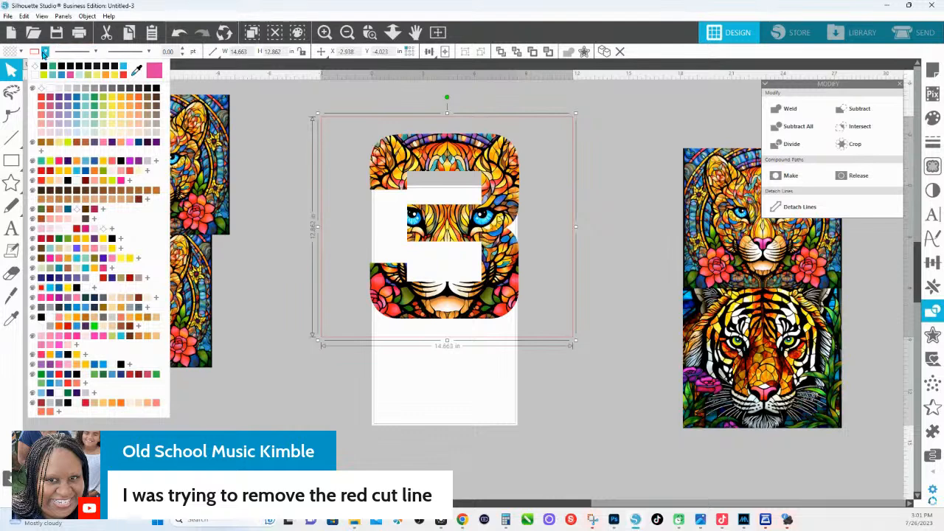
pyautogui.click(95, 51)
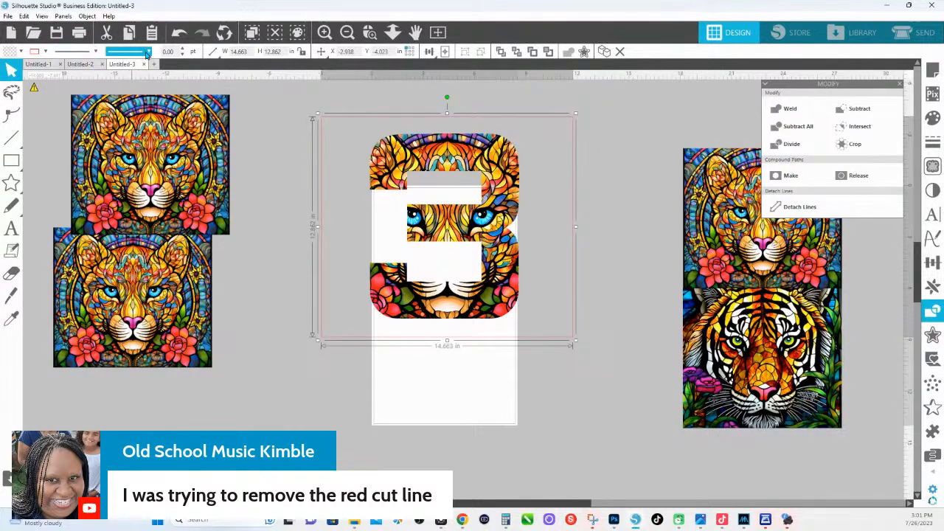
# - Open the detailed line style settings for the red rectangle and examine its style and line pattern choices
pyautogui.click(148, 52)
pyautogui.click(128, 103)
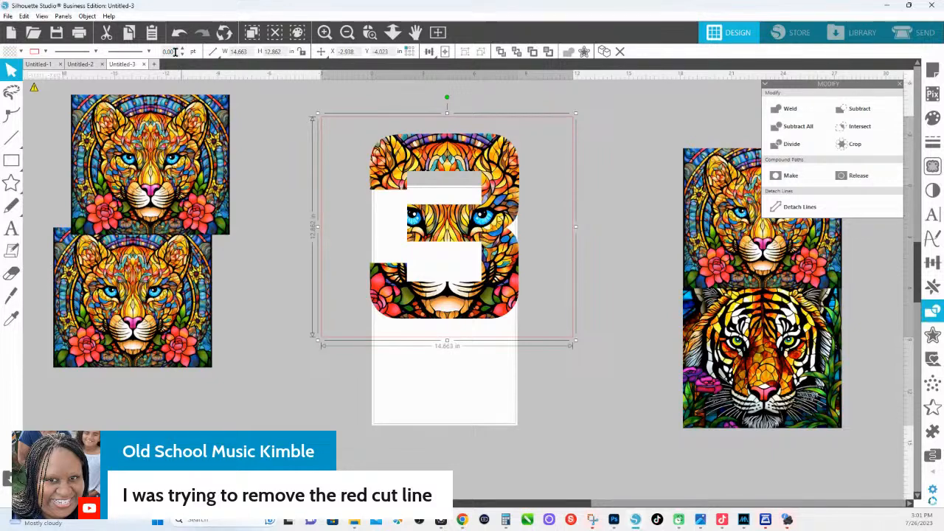
pyautogui.click(931, 141)
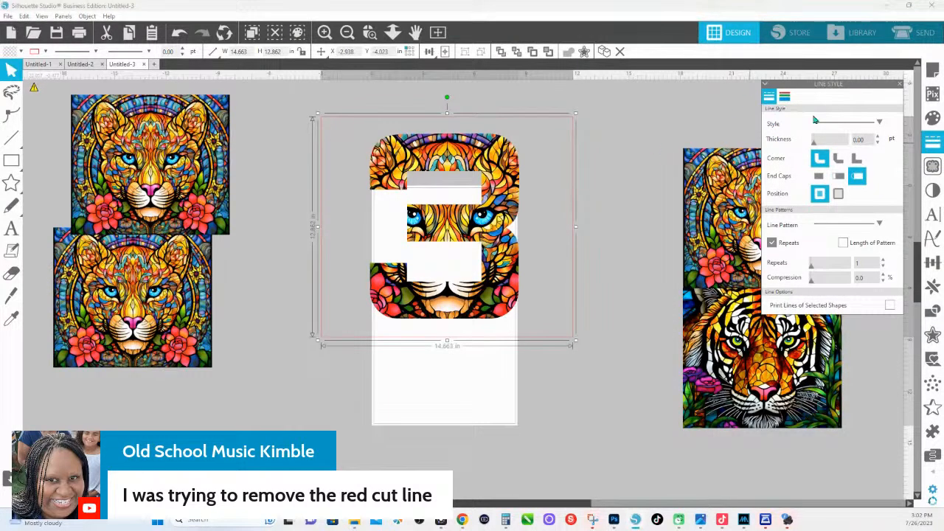
pyautogui.click(836, 124)
pyautogui.click(836, 128)
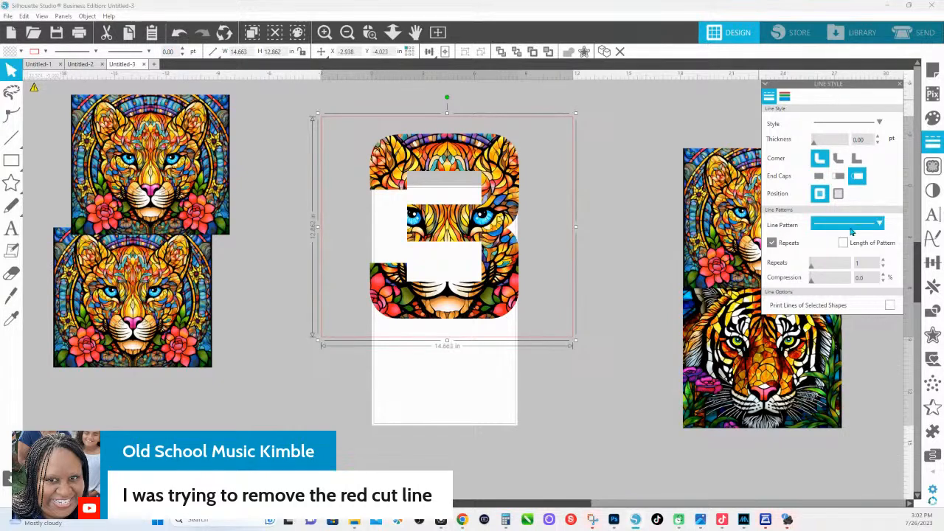
pyautogui.click(860, 224)
pyautogui.click(150, 51)
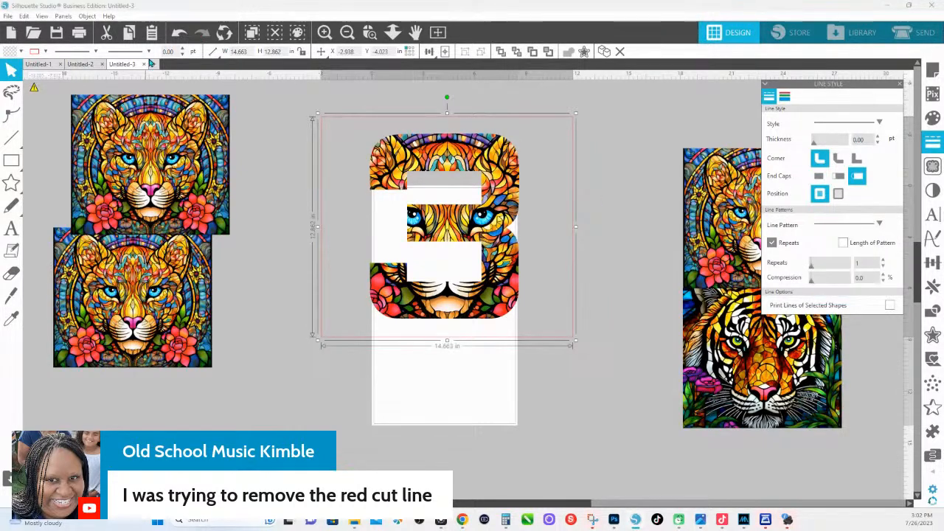
pyautogui.click(149, 50)
# - Give the red rectangular outline rounded corners and set its line thickness to 50 pt
pyautogui.click(862, 161)
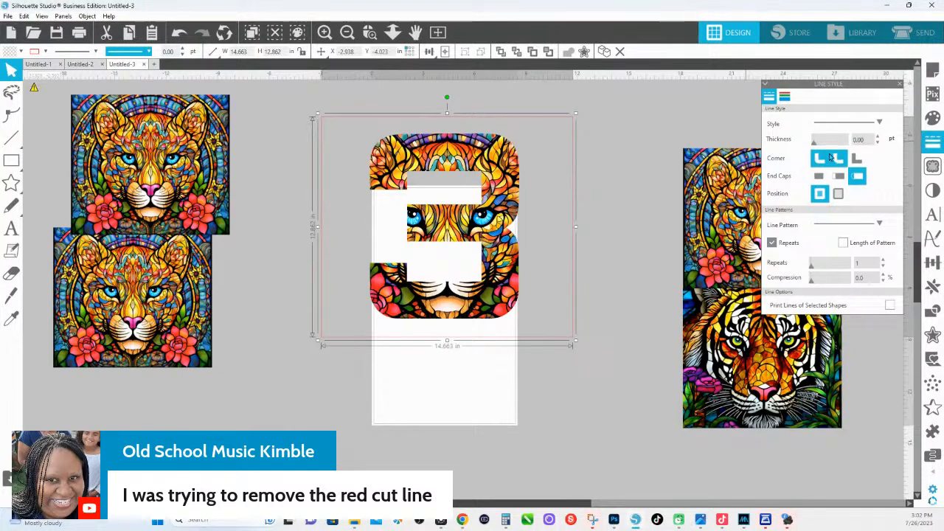
pyautogui.click(856, 158)
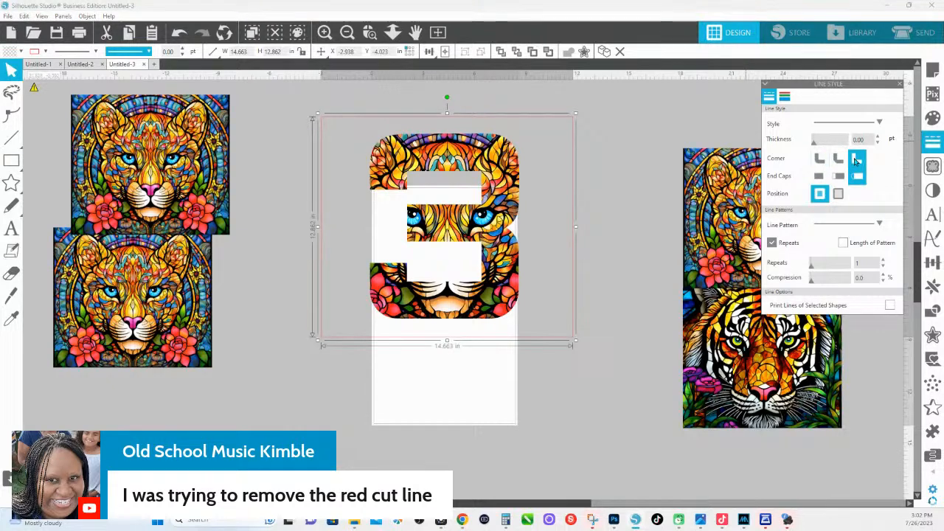
pyautogui.click(838, 165)
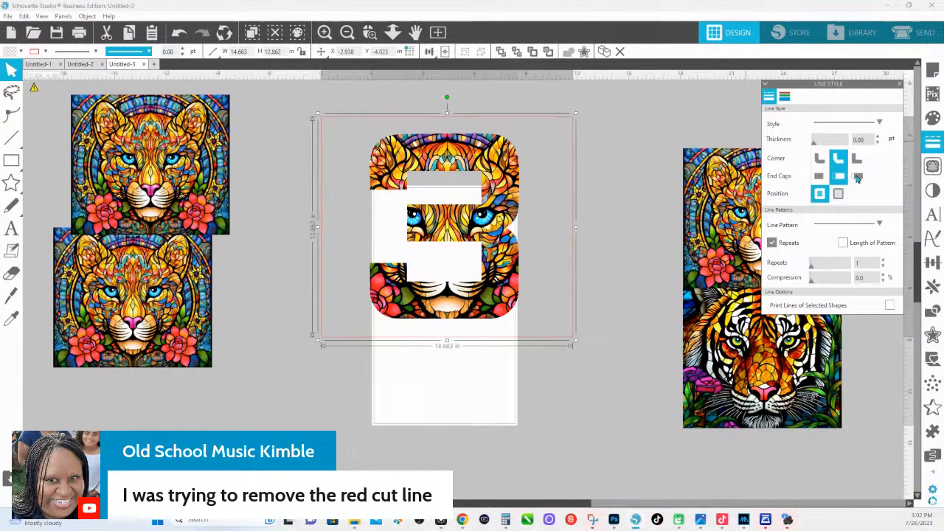
pyautogui.click(866, 139)
pyautogui.write('50')
pyautogui.press('Return')
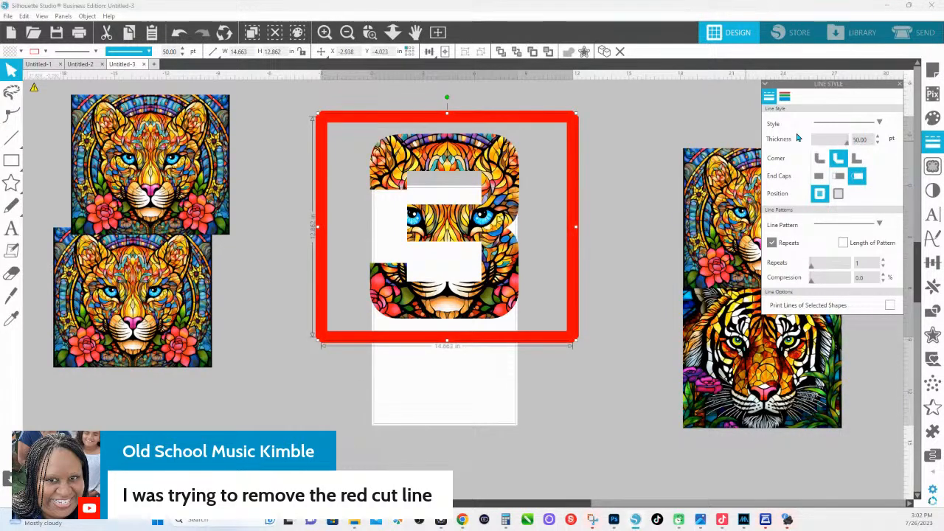
# - Compare the corner styles on the thick red rectangle, finishing with sharp corners
pyautogui.click(817, 159)
pyautogui.click(840, 161)
pyautogui.click(856, 158)
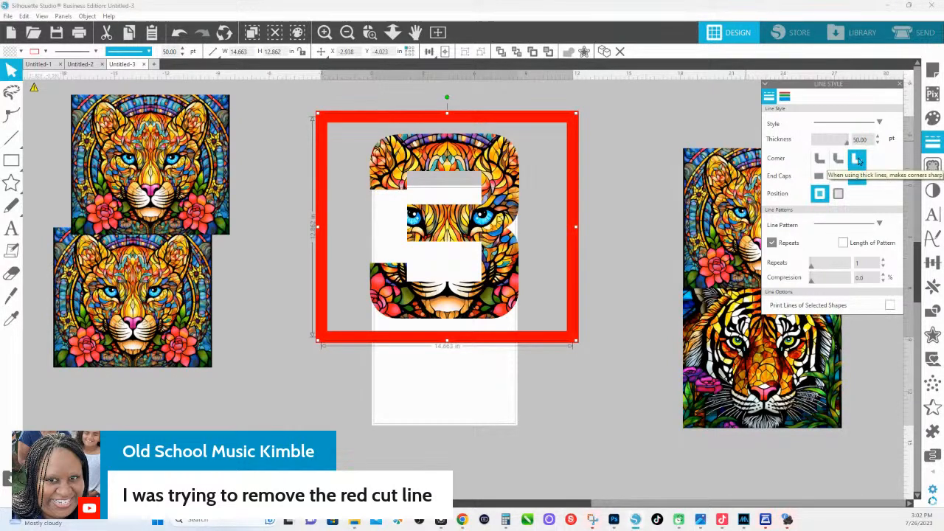
pyautogui.click(838, 176)
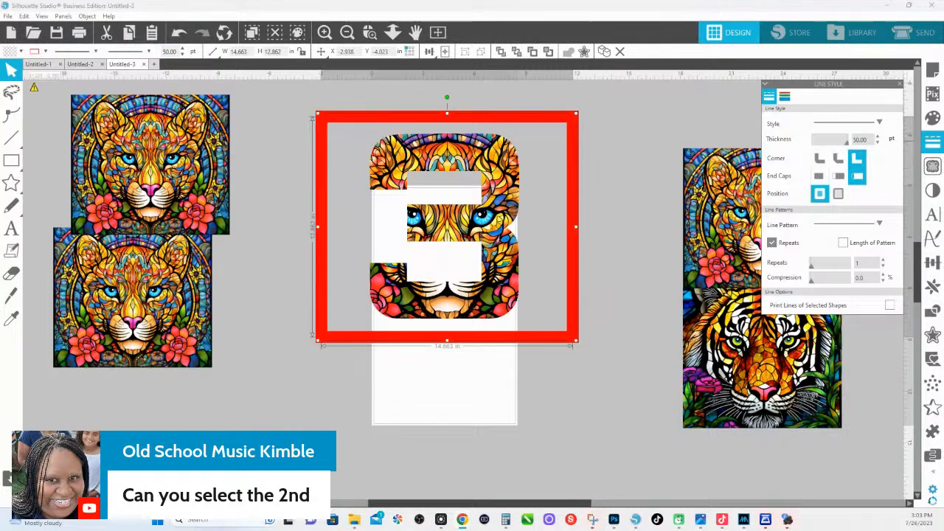
# - Examine the line color palette and advanced color options for the red rectangle
pyautogui.click(785, 96)
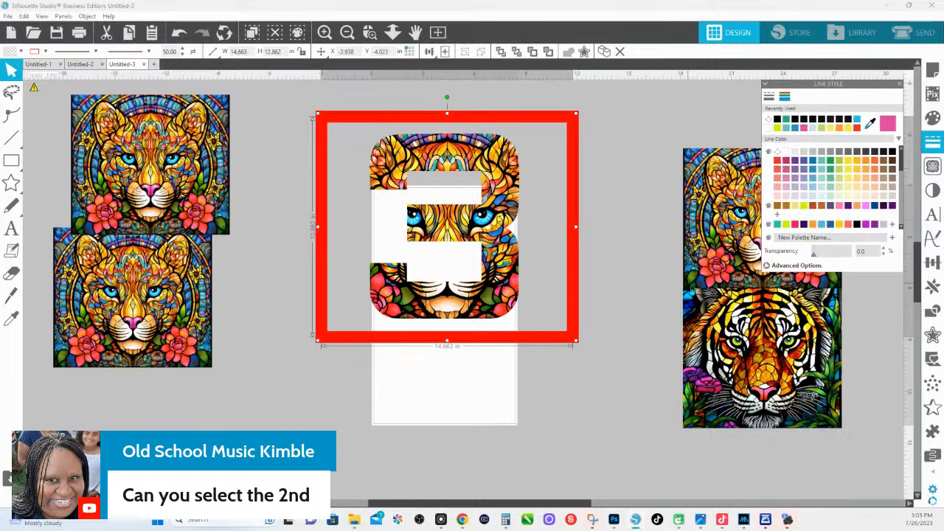
pyautogui.click(766, 265)
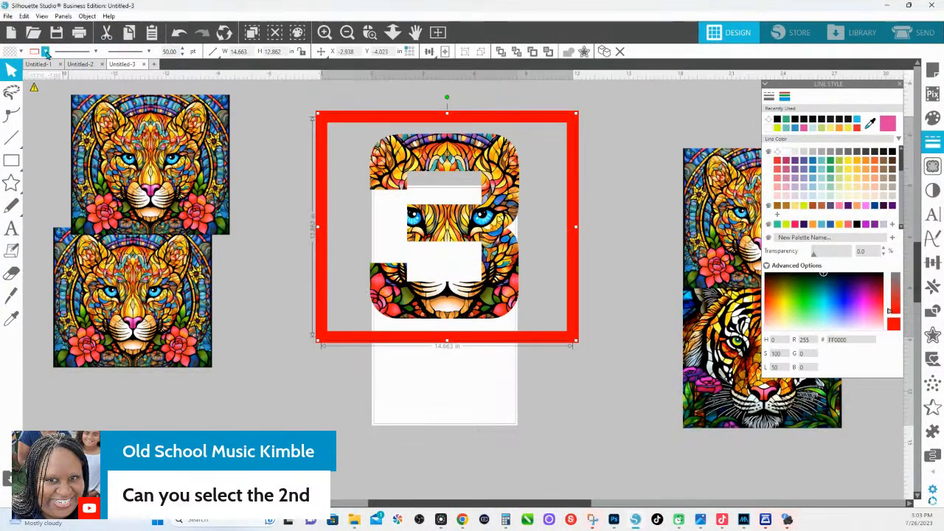
pyautogui.click(46, 52)
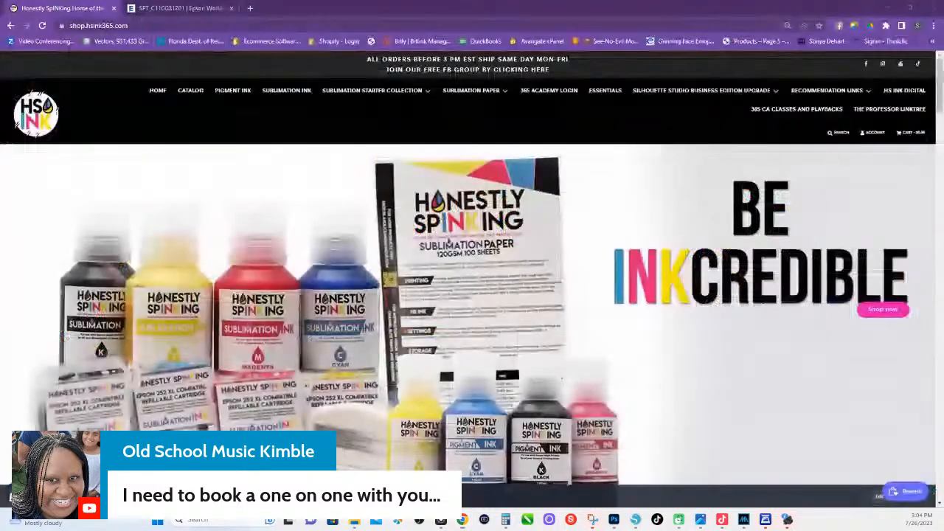
# - Search the HS Ink web store for "help" and open the Full Help Session product page
pyautogui.click(839, 133)
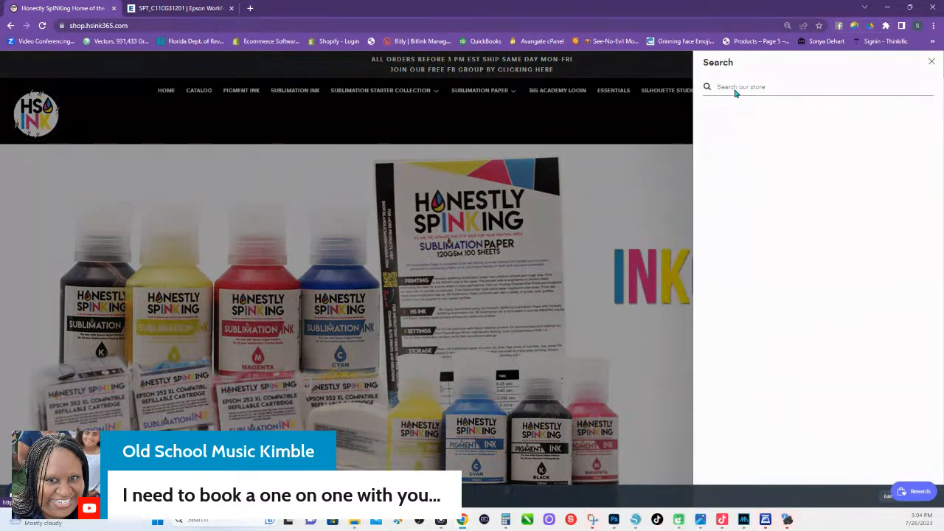
pyautogui.write('help')
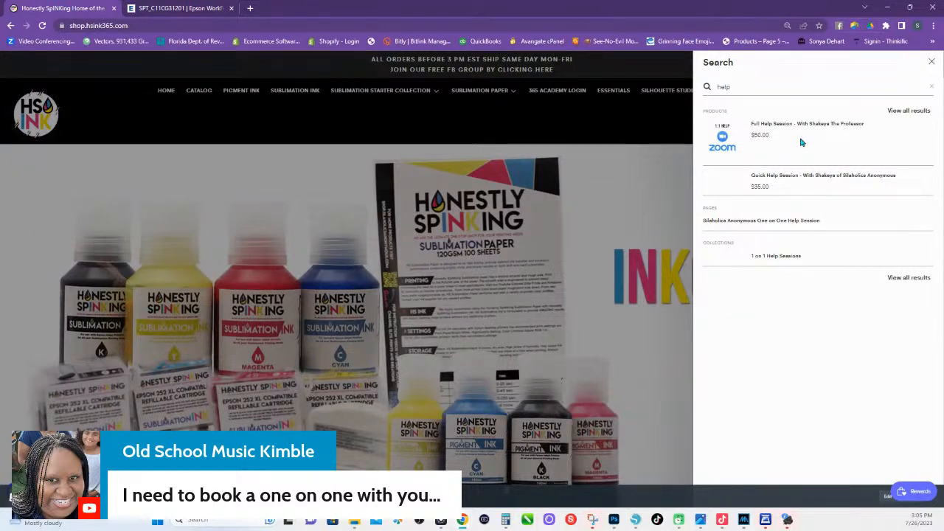
pyautogui.click(761, 126)
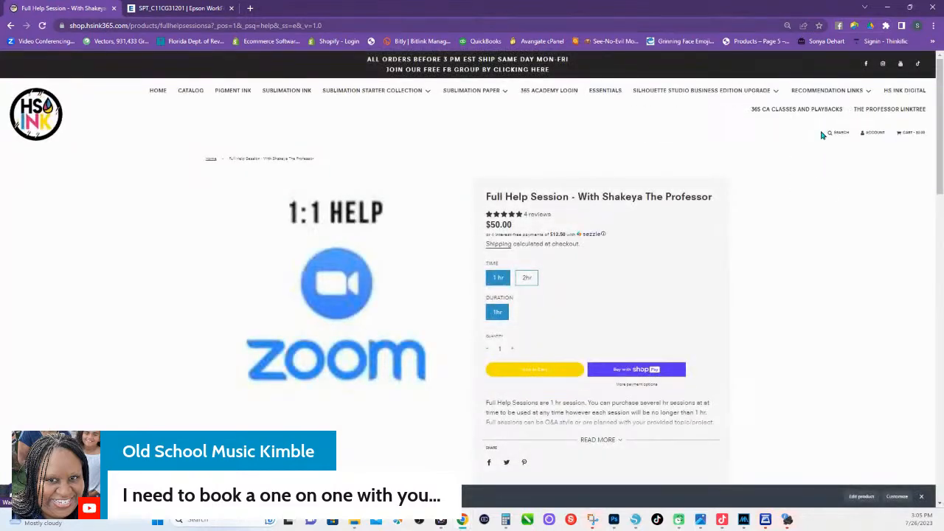
# - Search the store for "help" again and review the full list of help session offers
pyautogui.click(839, 133)
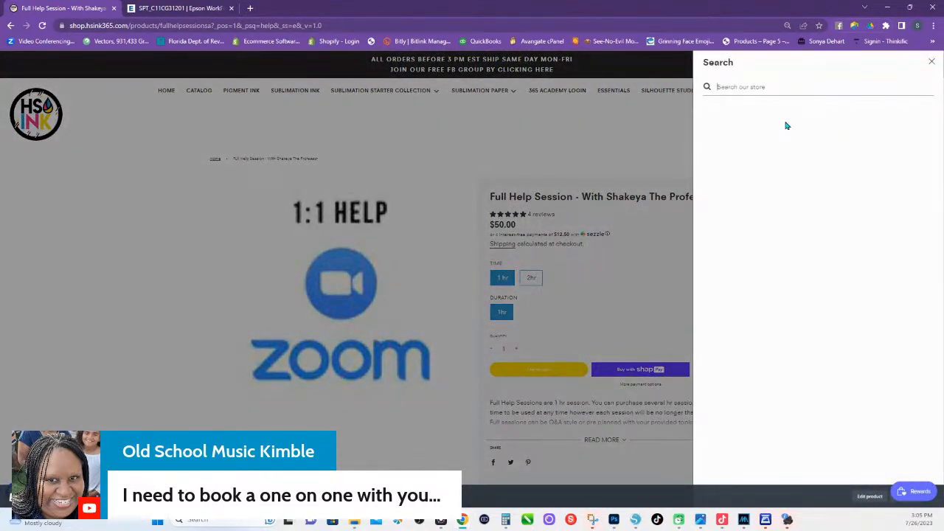
pyautogui.write('help')
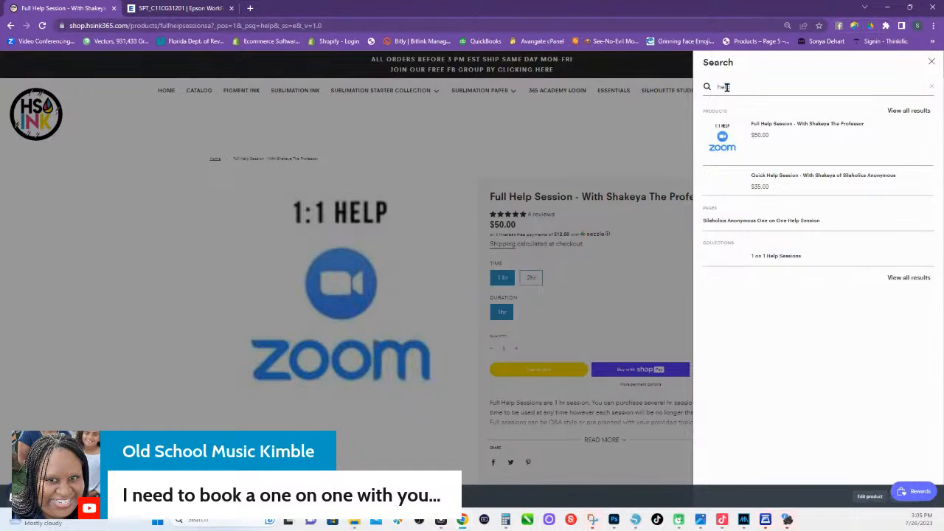
pyautogui.press('Return')
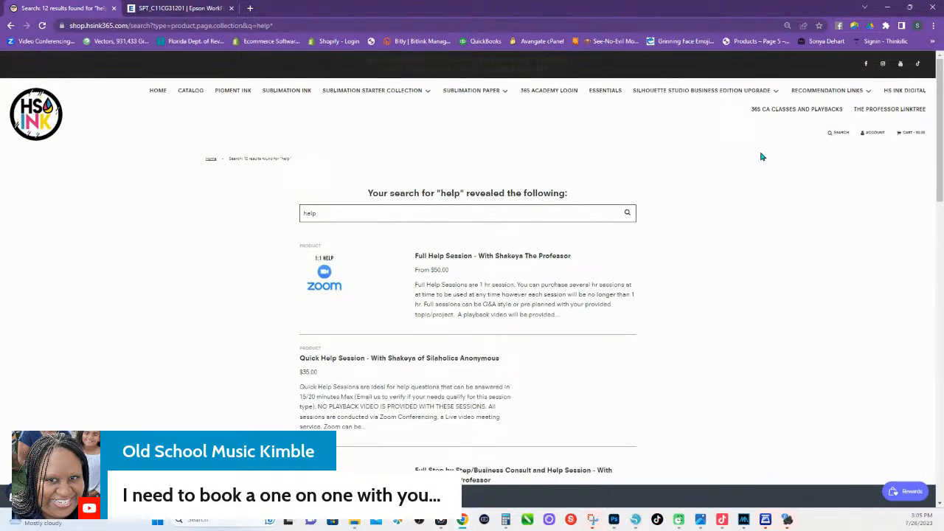
pyautogui.scroll(-1, 447, 328)
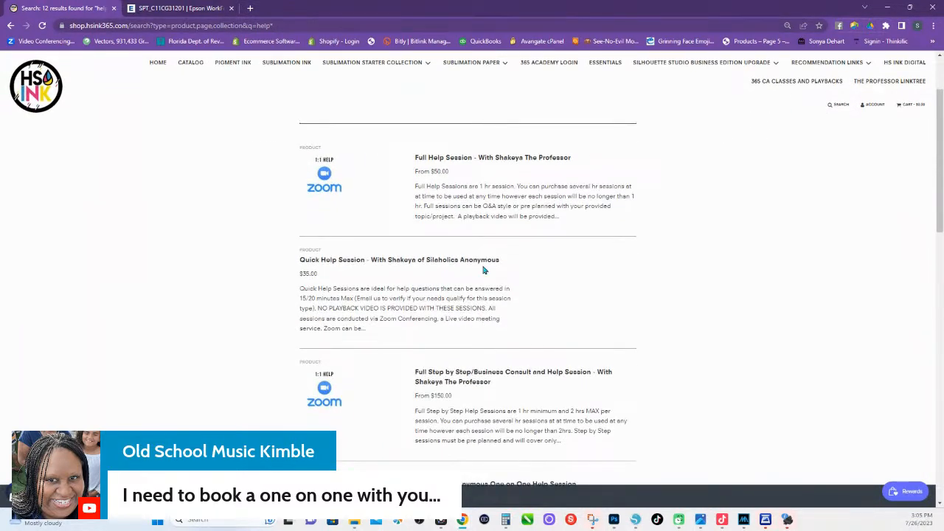
pyautogui.scroll(-1, 485, 270)
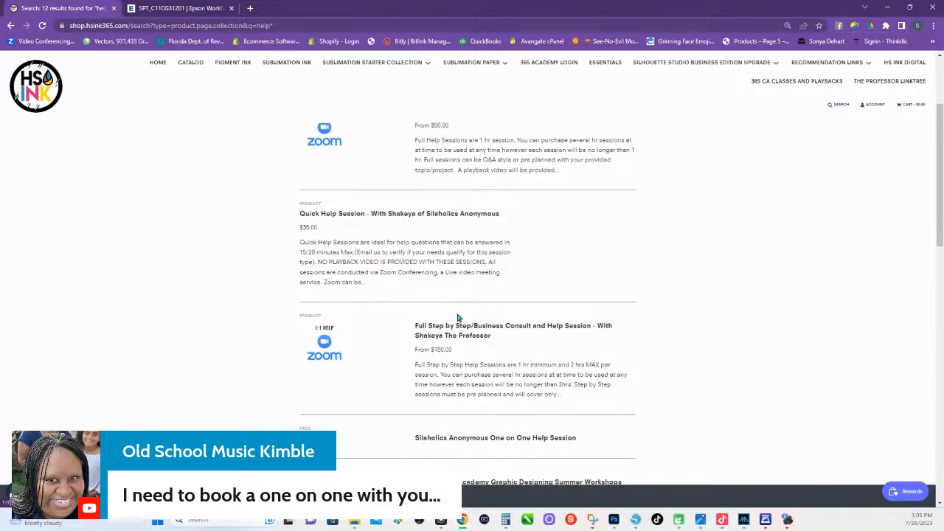
pyautogui.scroll(3, 457, 318)
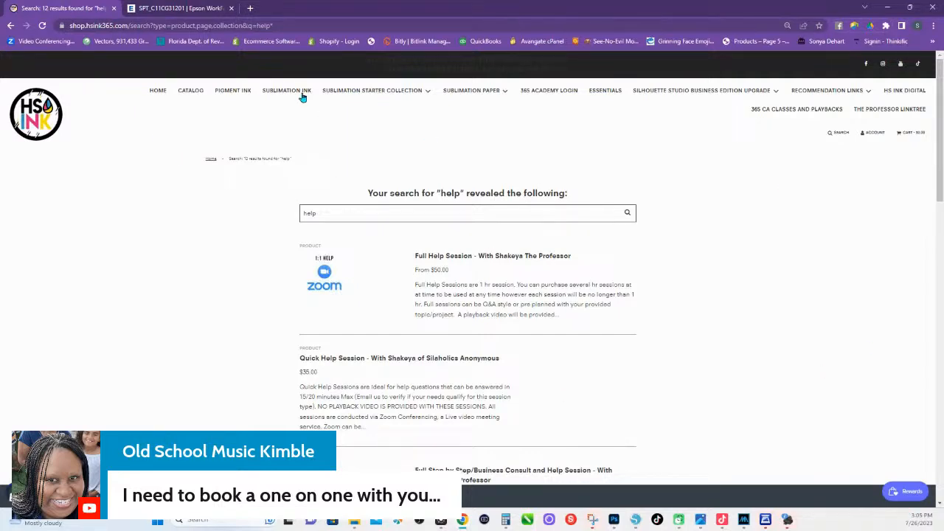
# - Return to the store's home page and find the featured Silhouette Studio for Beginners course
pyautogui.click(38, 115)
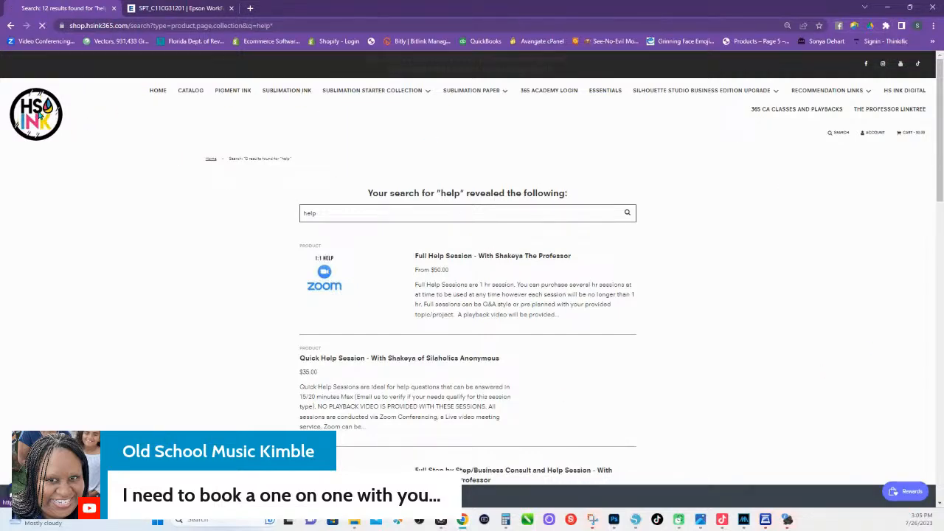
pyautogui.scroll(-5, 549, 358)
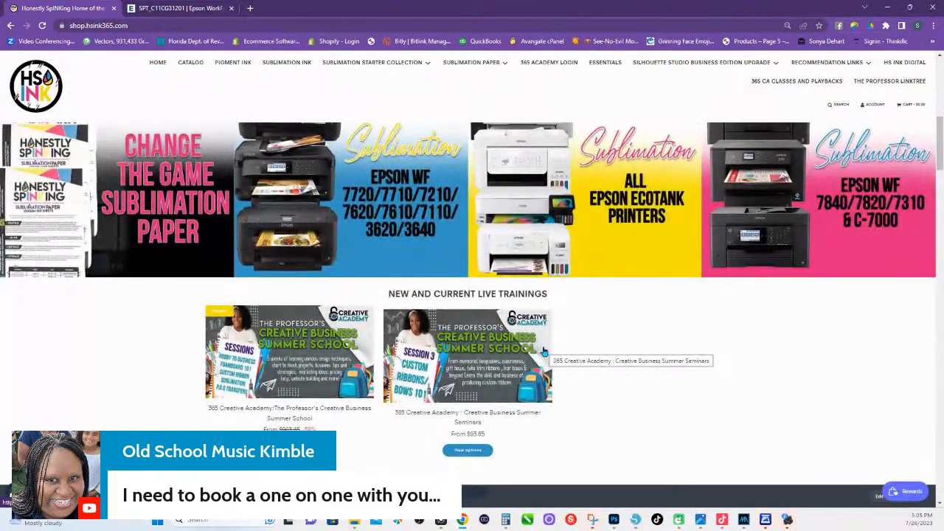
pyautogui.scroll(-10, 519, 333)
pyautogui.scroll(-10, 512, 335)
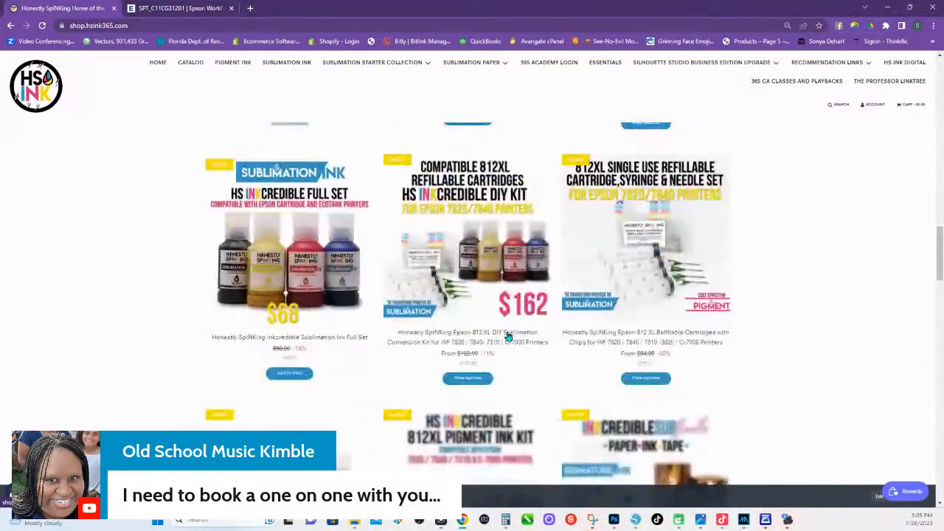
pyautogui.scroll(-3, 508, 338)
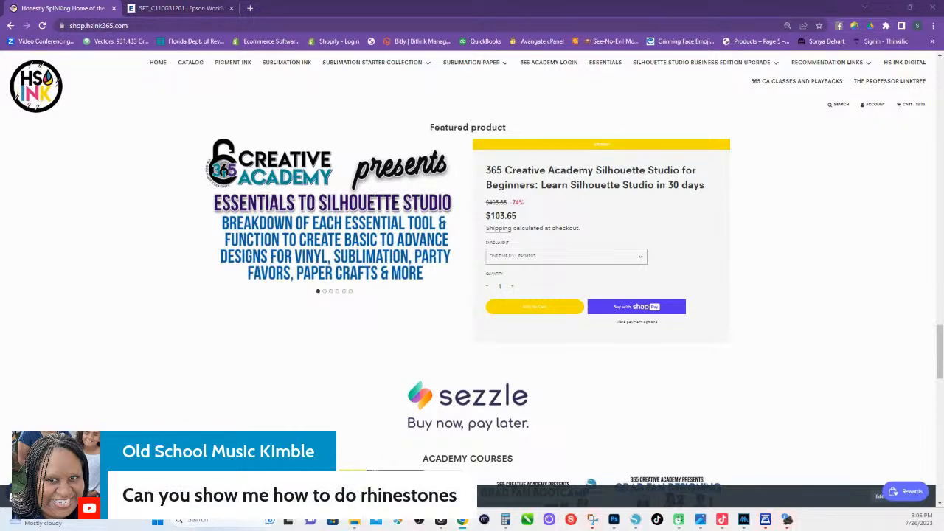
# - Switch back to Silhouette Studio and delete the thick red rectangle around the number 3
pyautogui.click(633, 520)
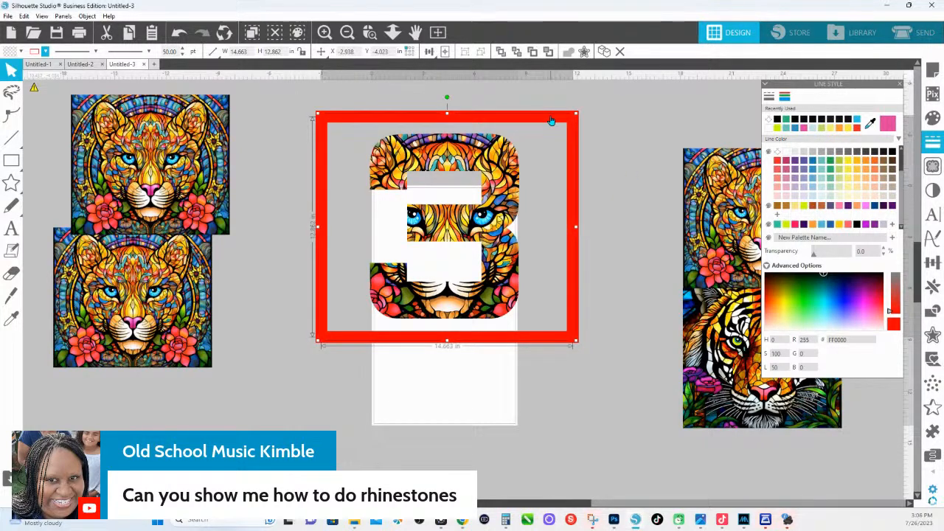
pyautogui.press('Delete')
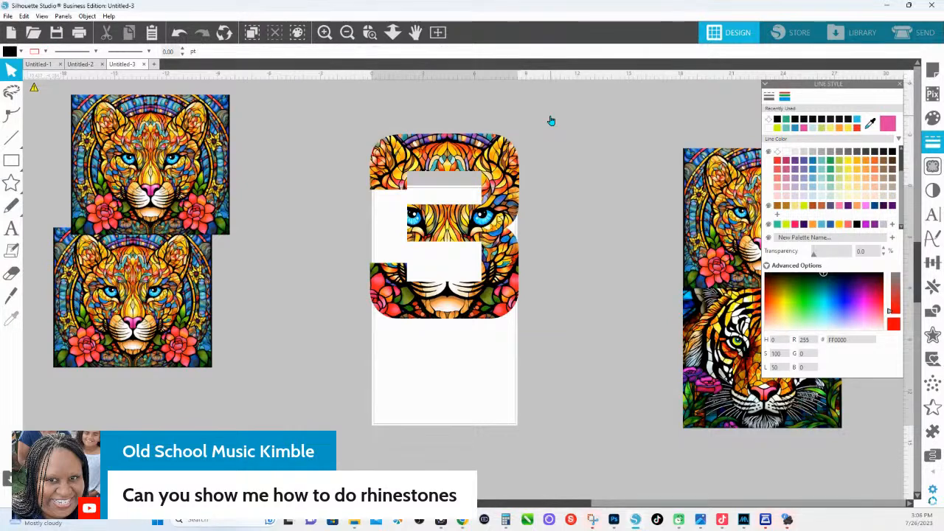
# - Draw a black rectangle about 27 by 10.1 inches above the images and place a copy of the cat-filled number 3 beside it
pyautogui.click(392, 32)
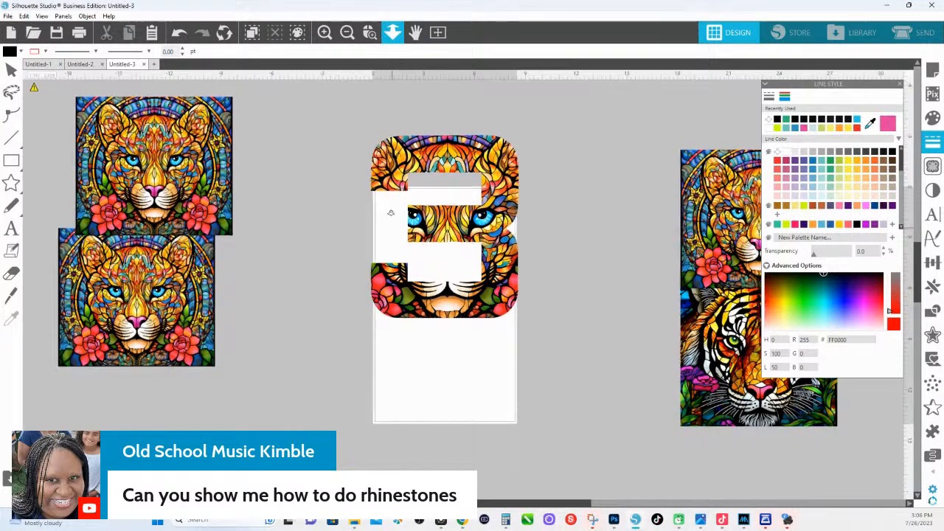
pyautogui.click(11, 160)
pyautogui.moveTo(313, 121); pyautogui.dragTo(487, 192)
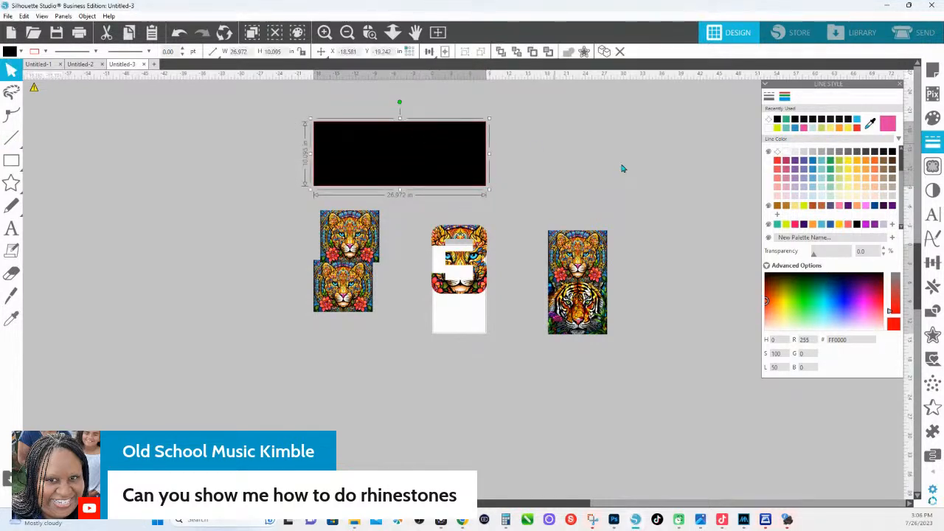
pyautogui.click(483, 259)
pyautogui.moveTo(483, 258); pyautogui.dragTo(578, 137)
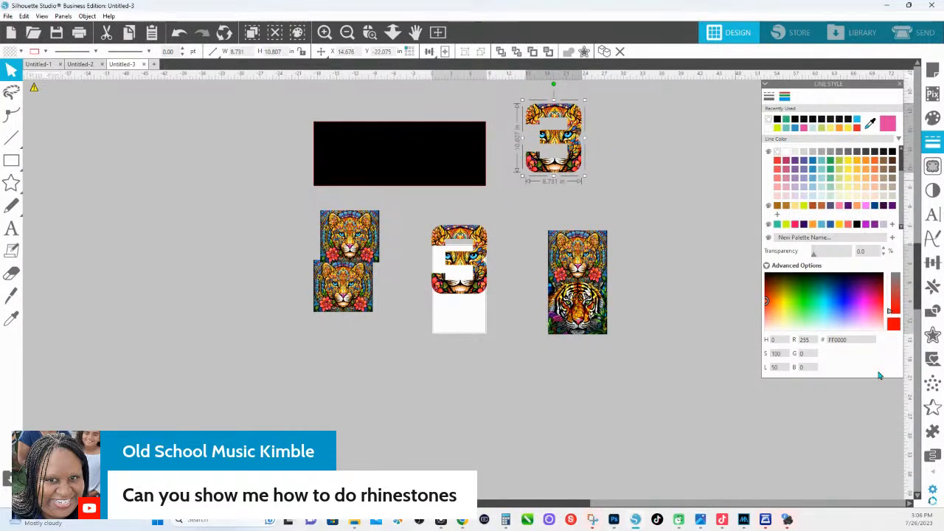
# - Apply the Edge rhinestone effect to the black rectangle above the images
pyautogui.moveTo(937, 476)
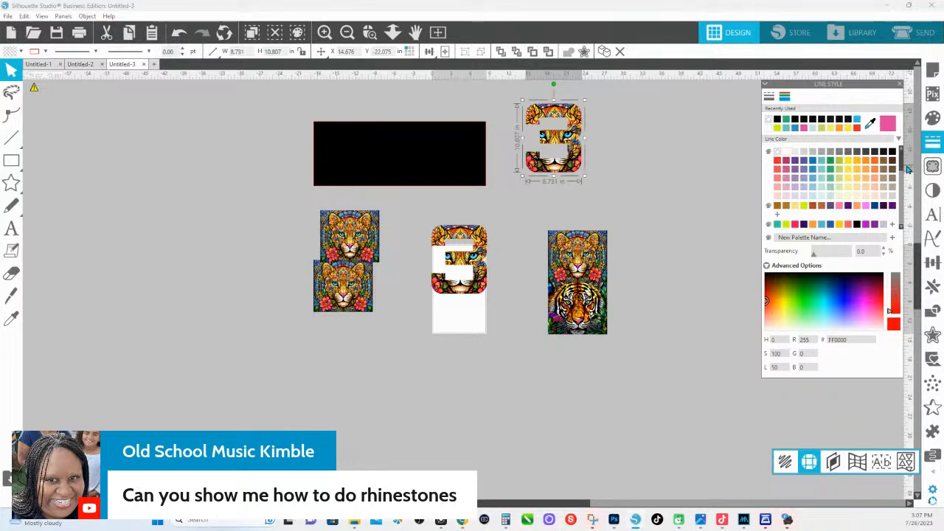
pyautogui.click(908, 170)
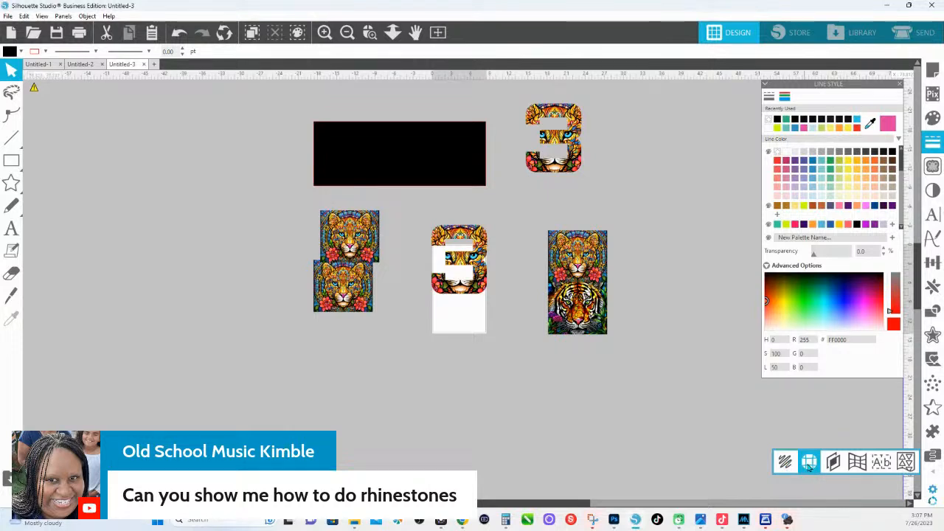
pyautogui.click(809, 462)
pyautogui.click(815, 124)
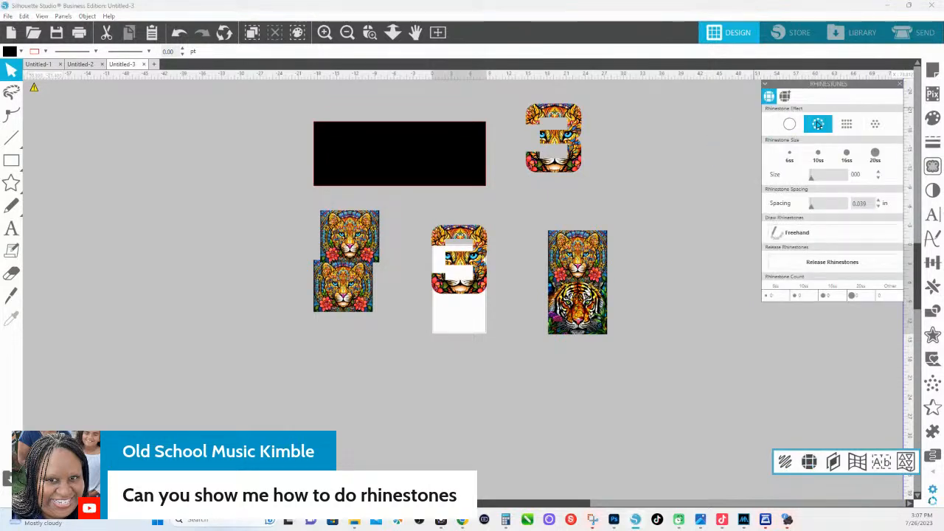
pyautogui.click(402, 146)
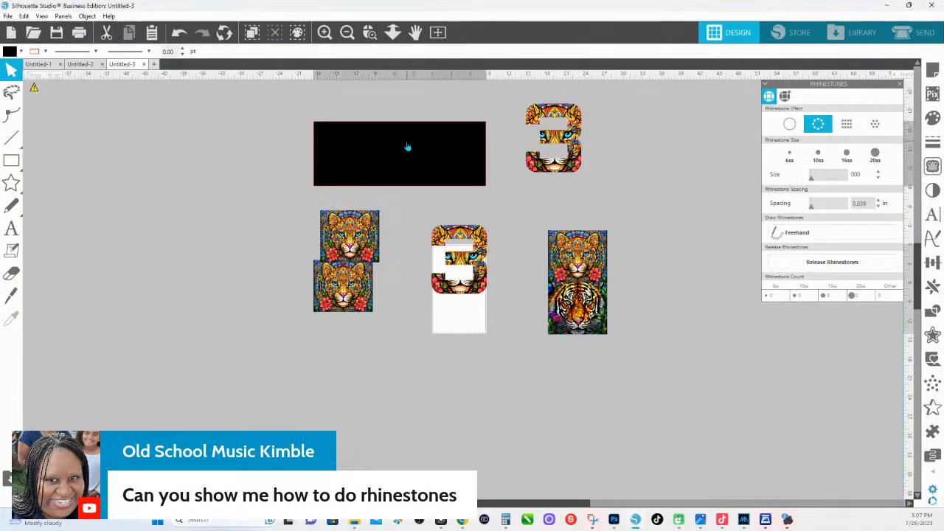
pyautogui.click(817, 124)
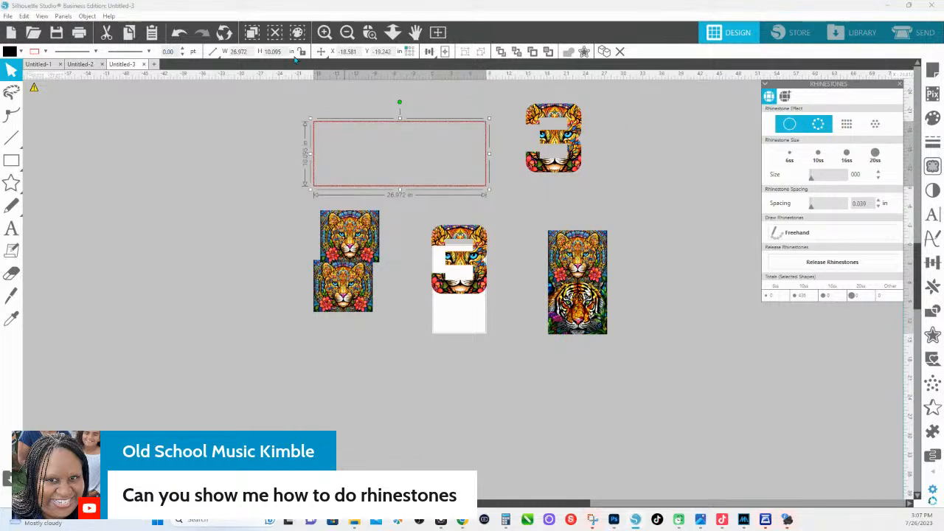
# - Resize the rhinestone-edged rectangle several times, ending with it at about 2.3 by 0.9 inches
pyautogui.click(369, 31)
pyautogui.moveTo(328, 110); pyautogui.dragTo(576, 212)
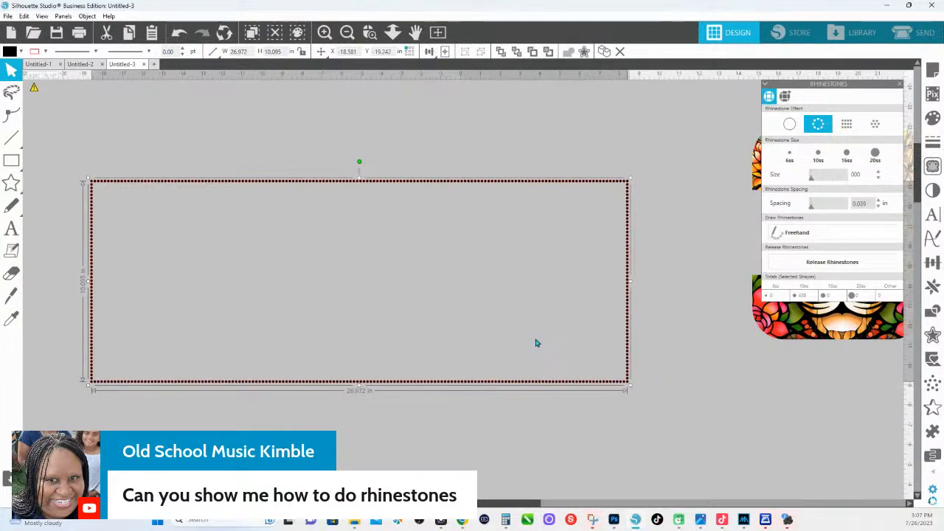
pyautogui.moveTo(314, 243); pyautogui.dragTo(247, 158)
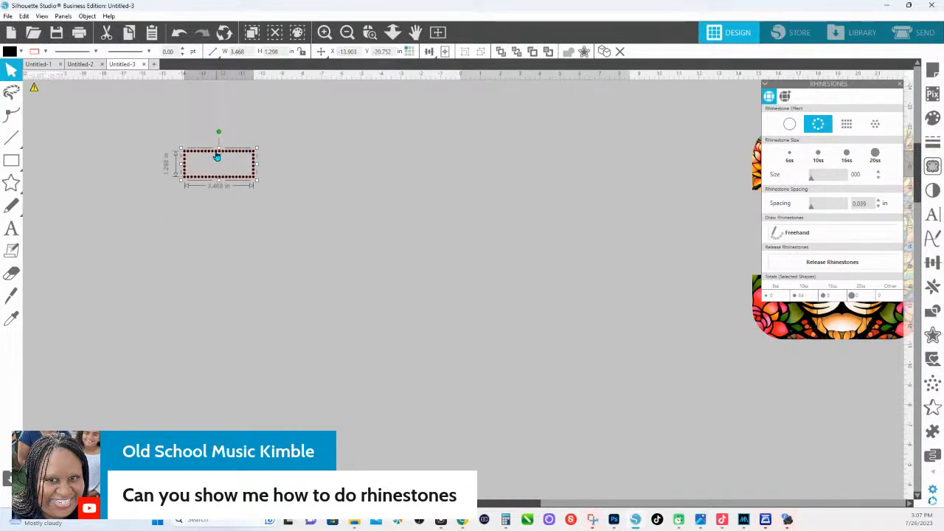
pyautogui.moveTo(259, 186); pyautogui.dragTo(376, 222)
pyautogui.moveTo(760, 396); pyautogui.dragTo(927, 436)
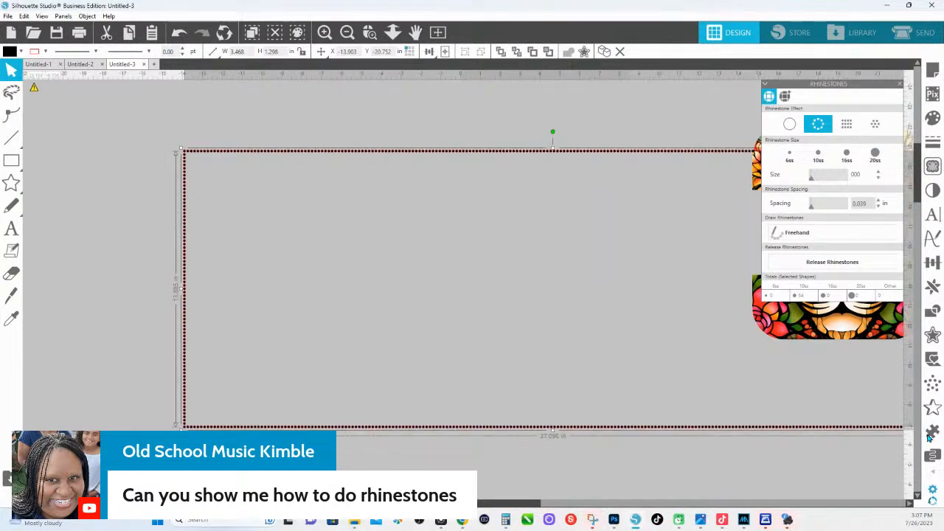
pyautogui.moveTo(254, 160)
pyautogui.mouseDown()
pyautogui.moveTo(227, 155)
pyautogui.moveTo(250, 164)
pyautogui.mouseUp()
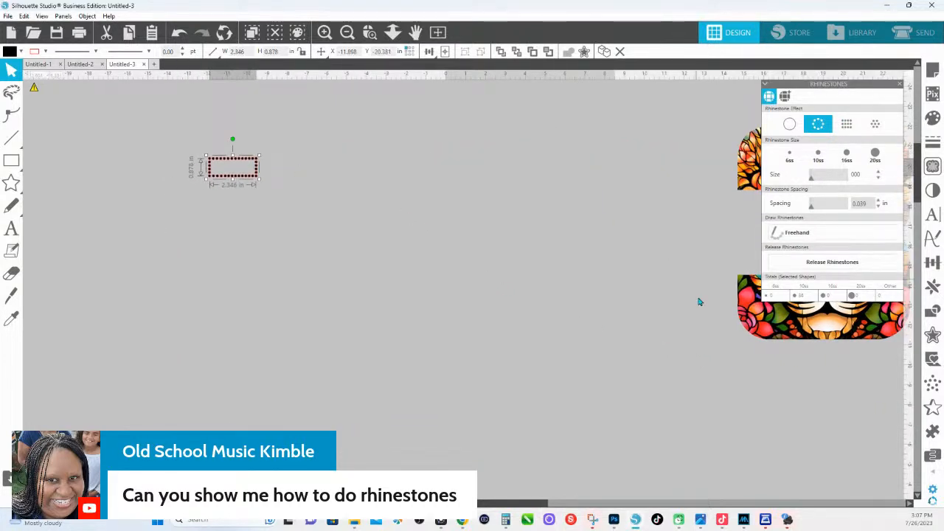
# - Move the cat-filled 3 beside the small rhinestone rectangle, apply the grid rhinestone fill, and colour its stones blue
pyautogui.moveTo(731, 312); pyautogui.dragTo(382, 266)
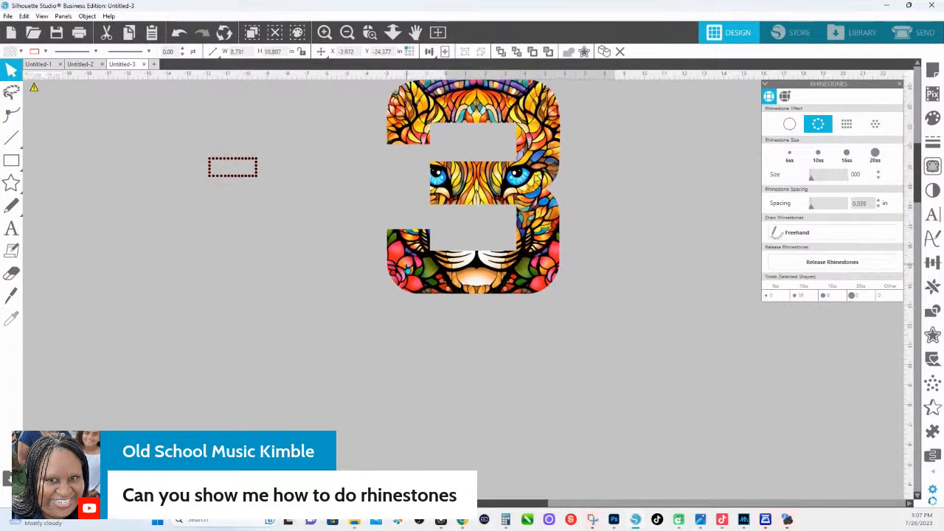
pyautogui.click(846, 124)
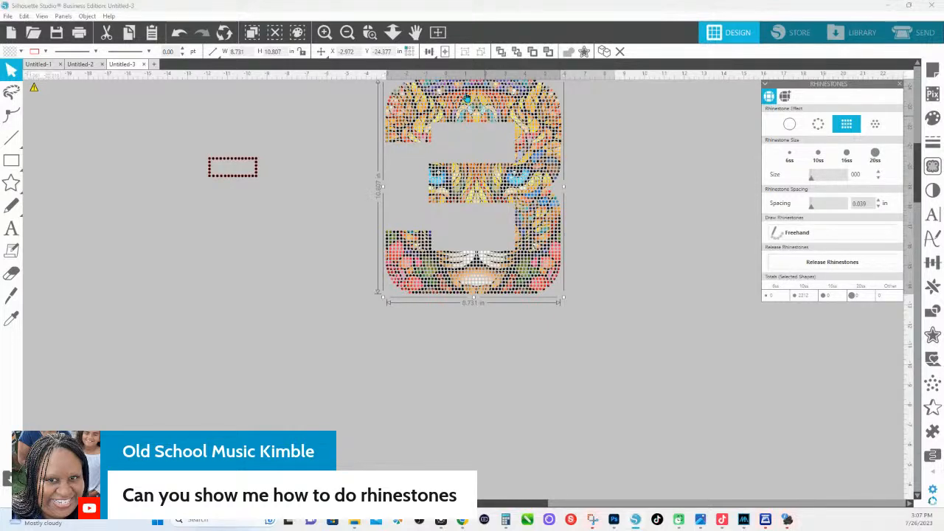
pyautogui.click(16, 52)
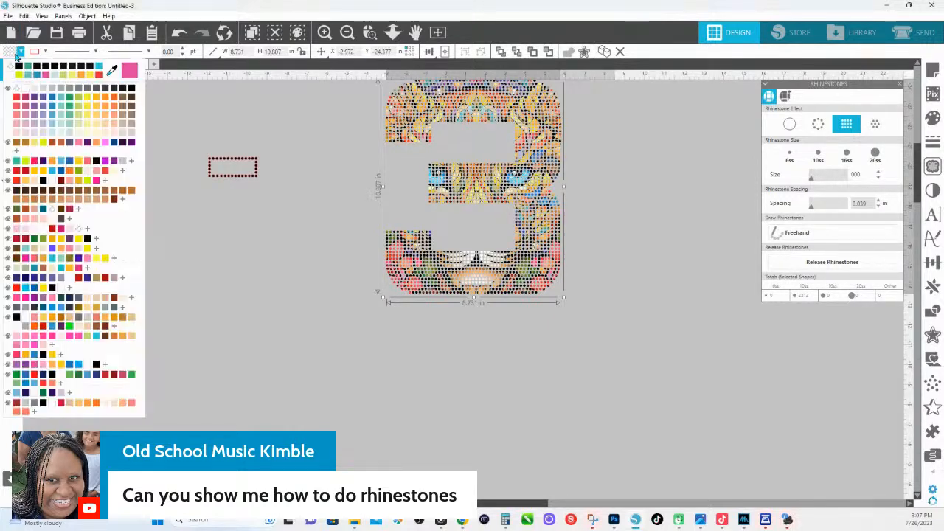
pyautogui.click(43, 97)
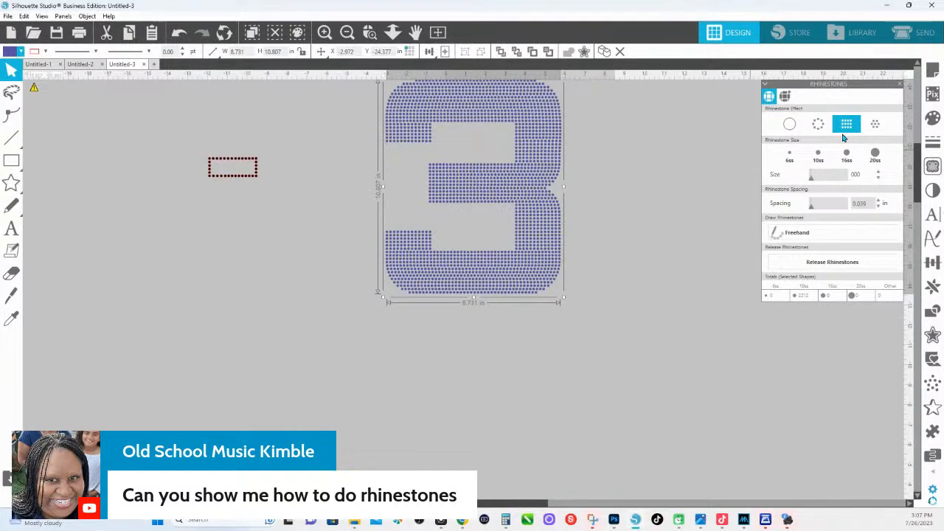
# - Try the Edge and radial rhinestone effects on the 3, scale it to about 3.4 by 4.2 inches, and restore its grid fill
pyautogui.click(819, 125)
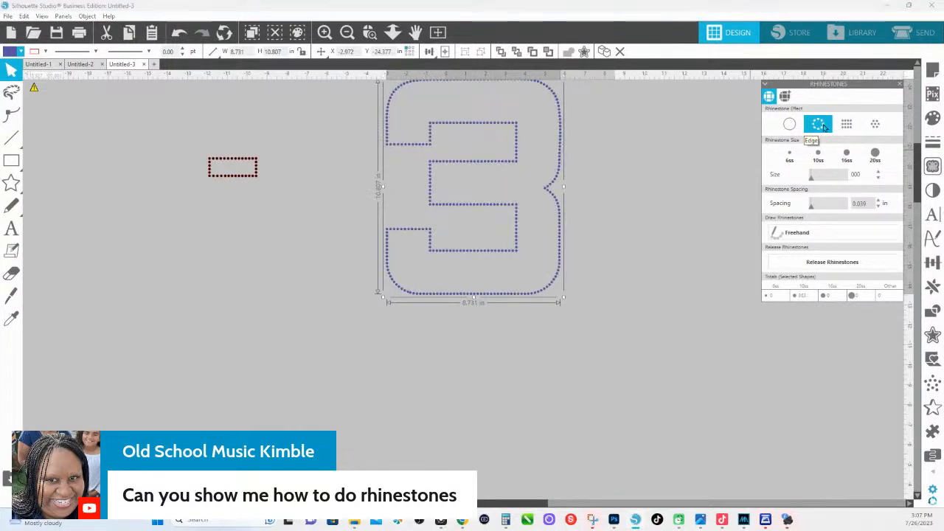
pyautogui.click(876, 125)
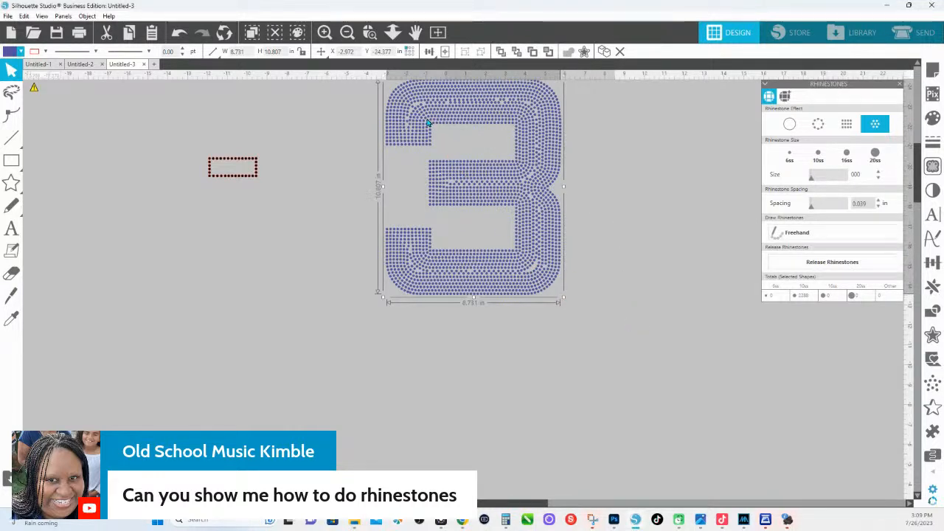
pyautogui.moveTo(428, 123); pyautogui.dragTo(455, 173)
pyautogui.click(847, 124)
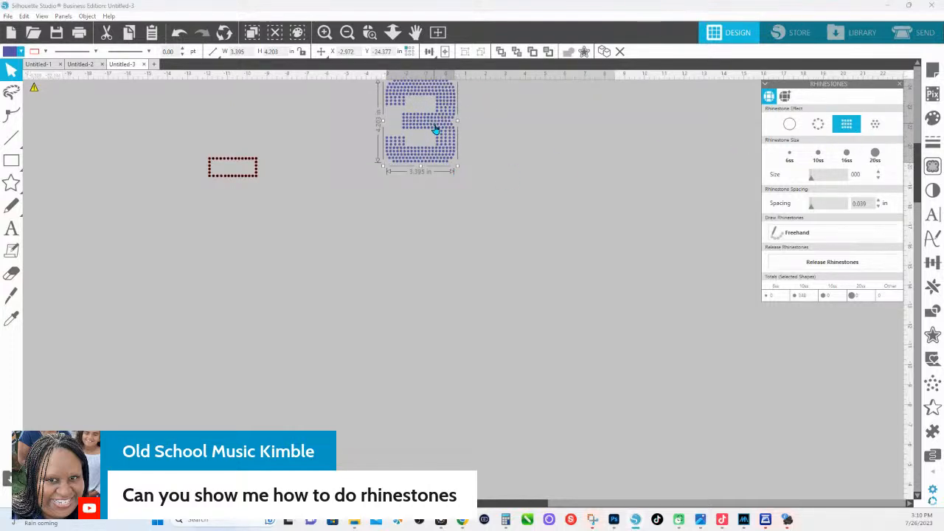
# - Add two copies of the rhinestone 3 diagonally, sizing the second about 5.3 by 6.6 inches and the third about 11.5 inches wide
pyautogui.moveTo(438, 150); pyautogui.dragTo(570, 274)
pyautogui.moveTo(533, 244); pyautogui.dragTo(640, 289)
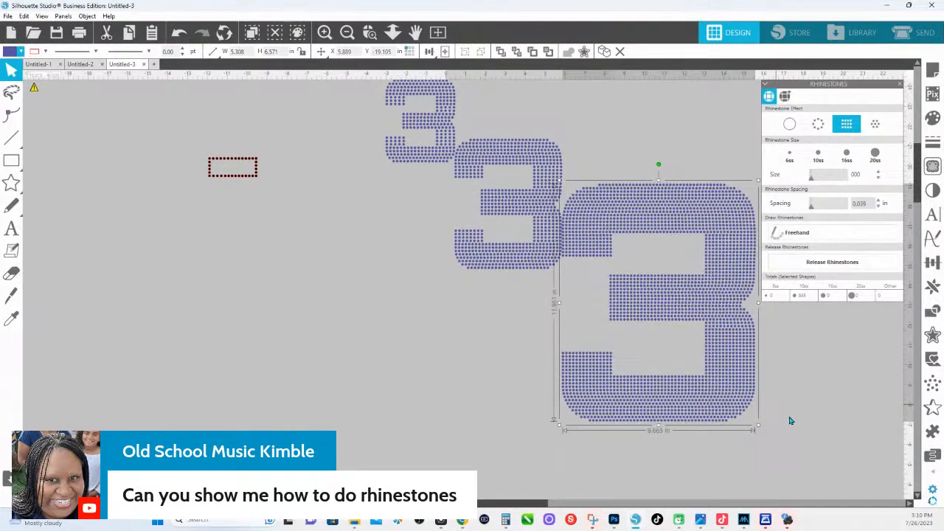
pyautogui.click(638, 225)
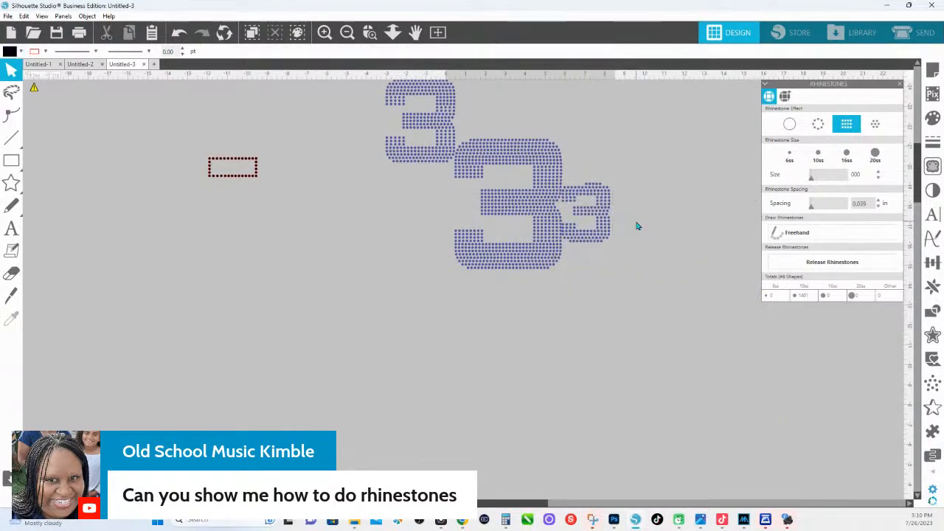
pyautogui.click(592, 241)
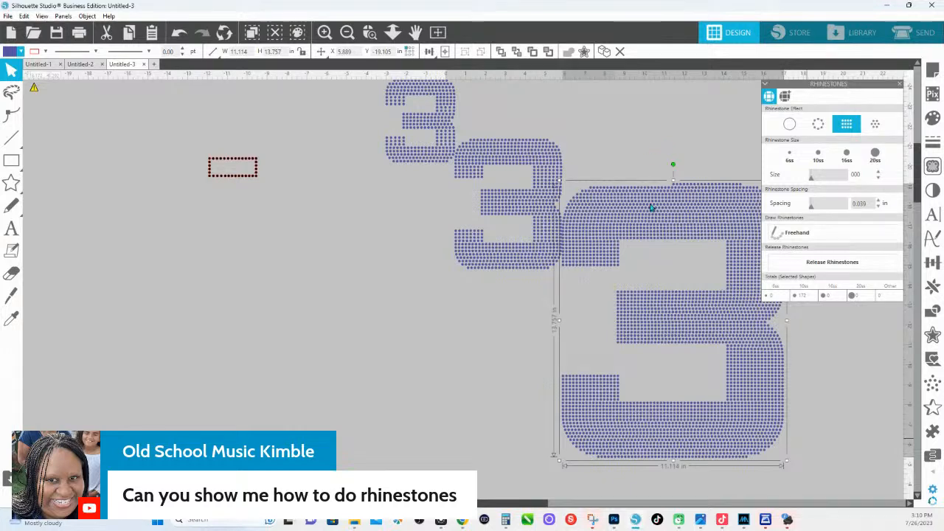
pyautogui.hotkey('ctrl', 'z')
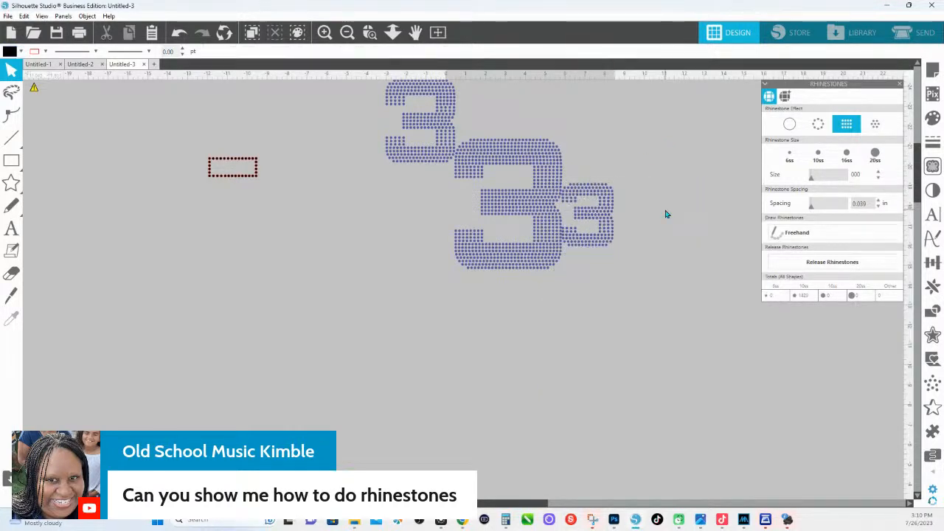
pyautogui.click(606, 210)
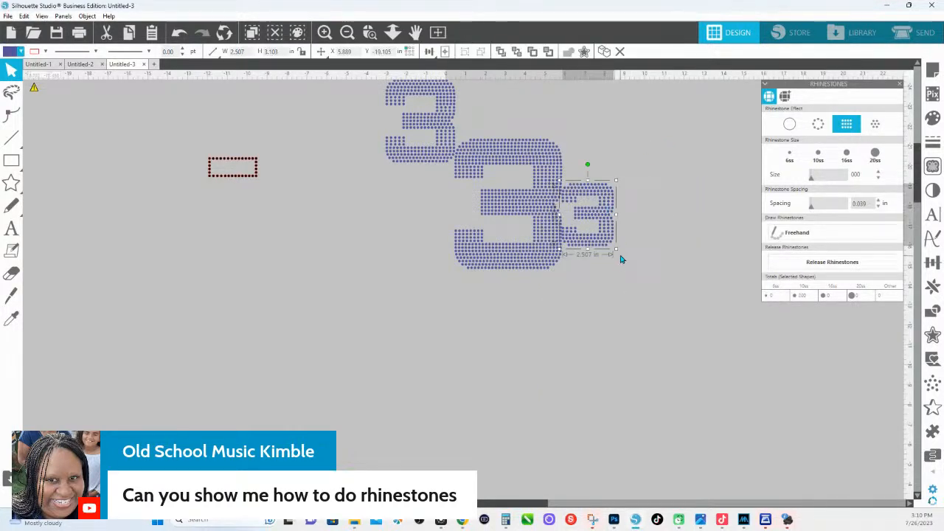
pyautogui.moveTo(615, 254); pyautogui.dragTo(623, 262)
pyautogui.moveTo(795, 422); pyautogui.dragTo(822, 452)
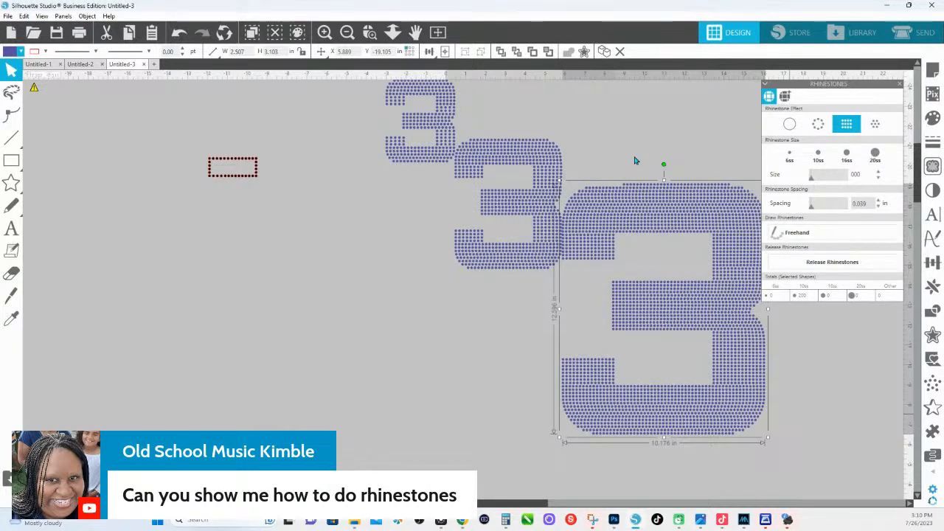
# - Release the rhinestones of the largest 3 and scale the released stones down to about 2.1 by 2.6 inches
pyautogui.click(832, 267)
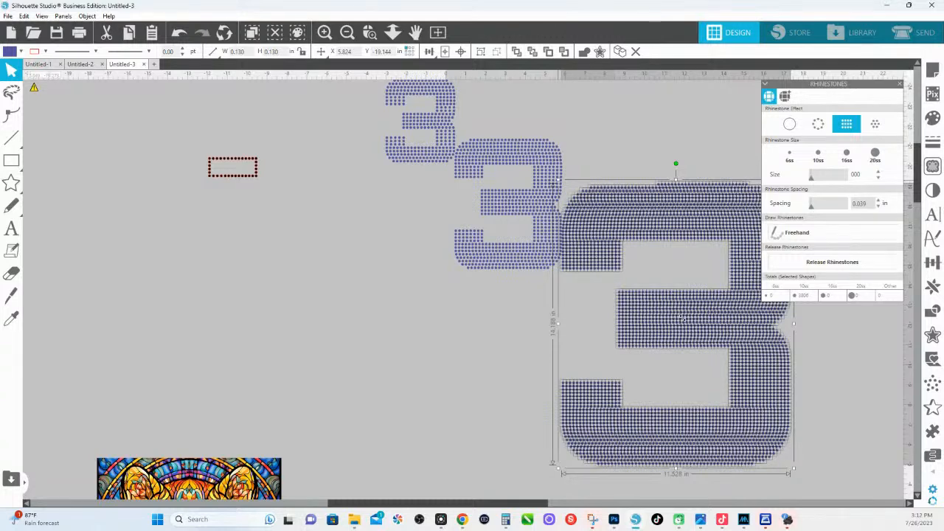
pyautogui.moveTo(559, 180); pyautogui.dragTo(683, 321)
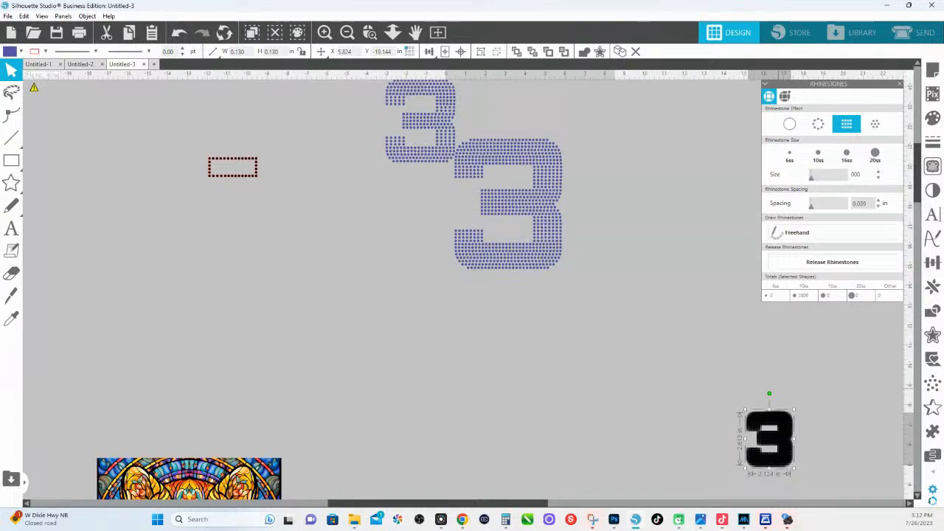
pyautogui.click(822, 419)
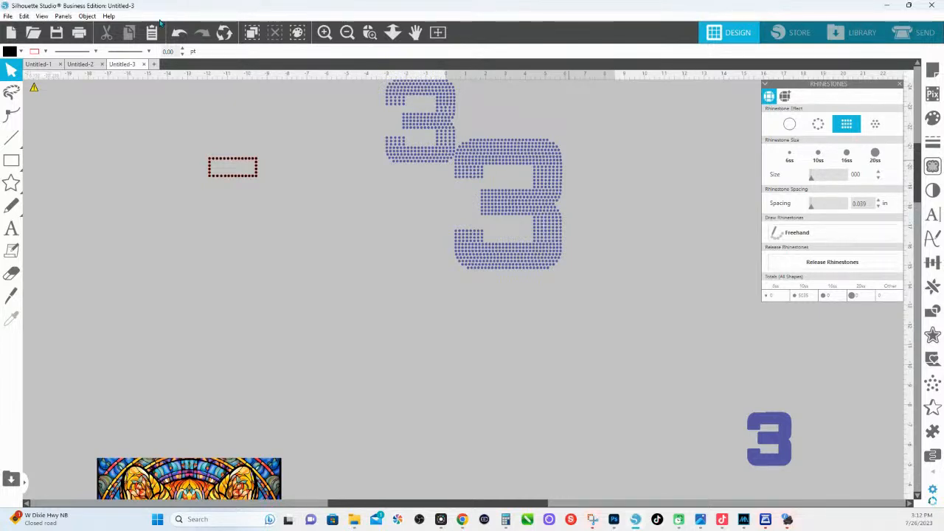
# - In the Untitled-2 document, select the pink layer of the upper shadowed Barbie logo and set the rhinestone size to 6ss
pyautogui.click(75, 65)
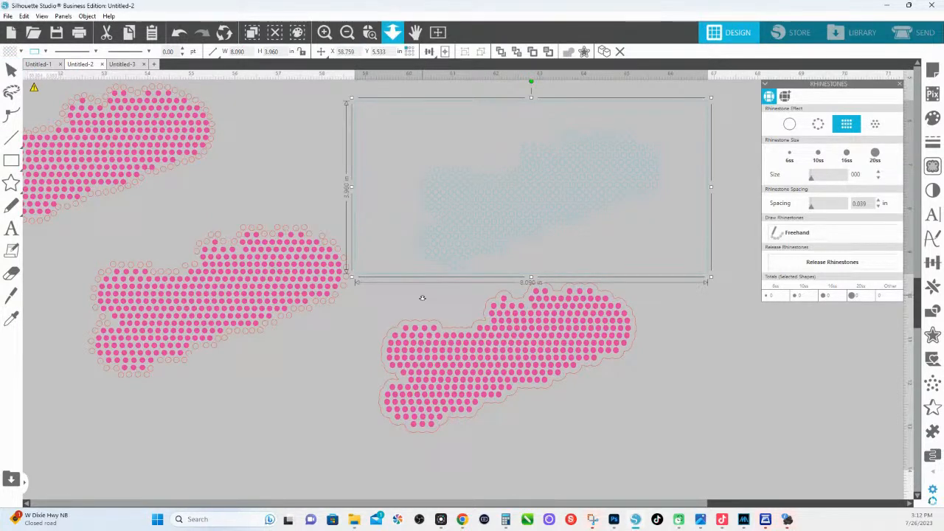
pyautogui.click(392, 31)
pyautogui.click(369, 32)
pyautogui.click(190, 183)
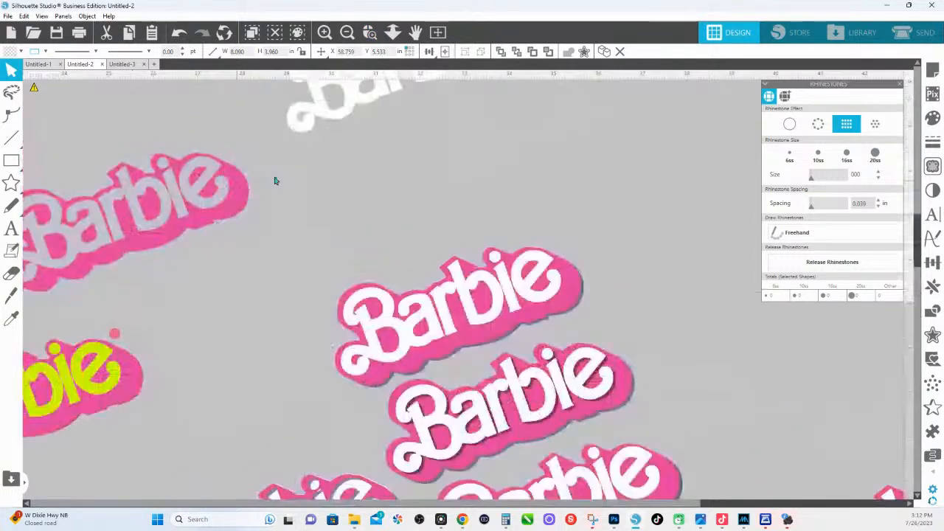
pyautogui.click(475, 288)
pyautogui.press('Escape')
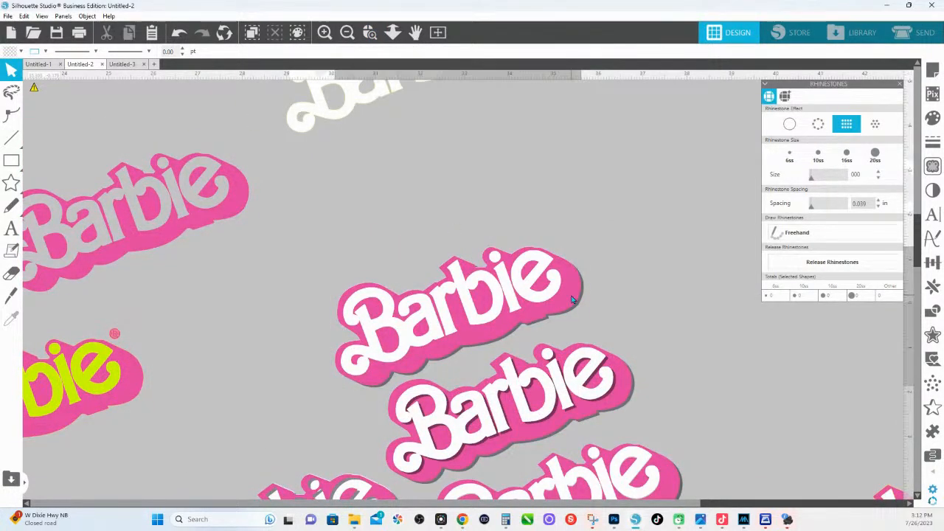
pyautogui.click(572, 293)
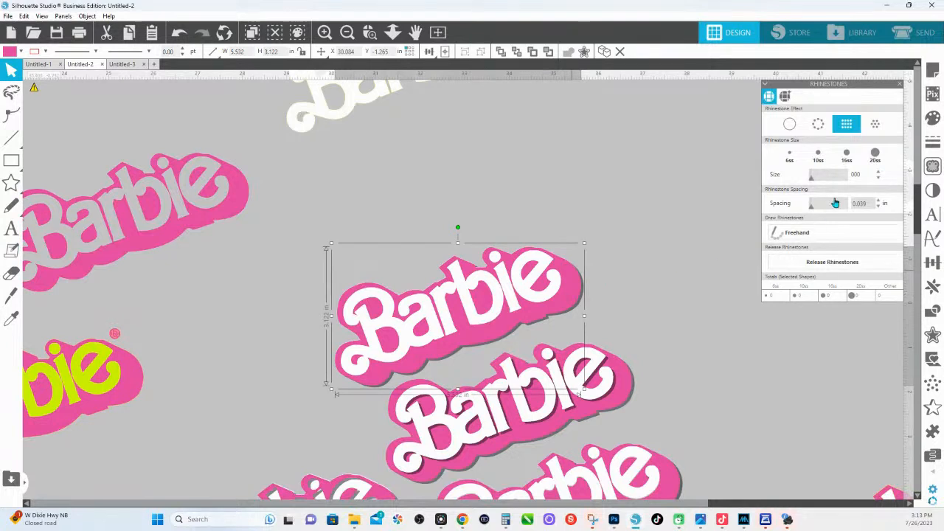
pyautogui.click(790, 157)
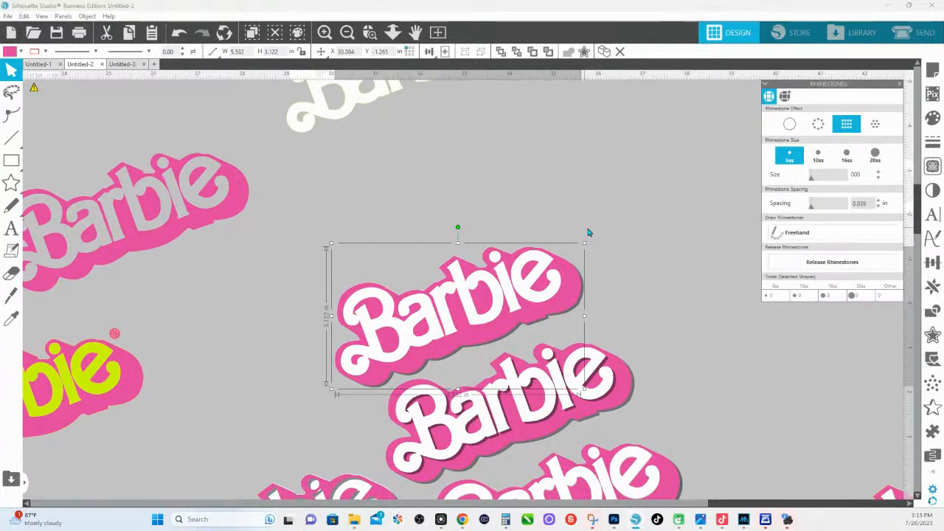
# - Open the shadow effect settings and check the backing under the pink Barbie layer by lifting that layer and undoing the move
pyautogui.click(932, 191)
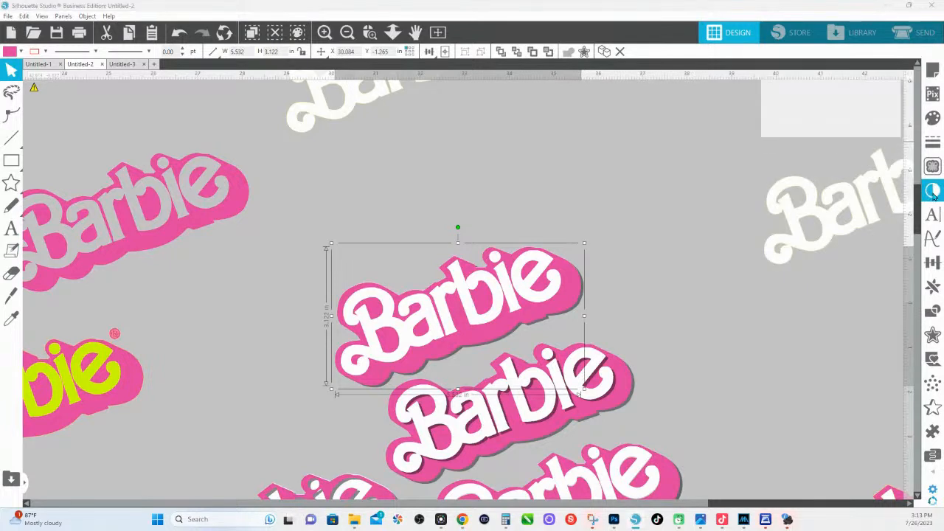
pyautogui.click(879, 96)
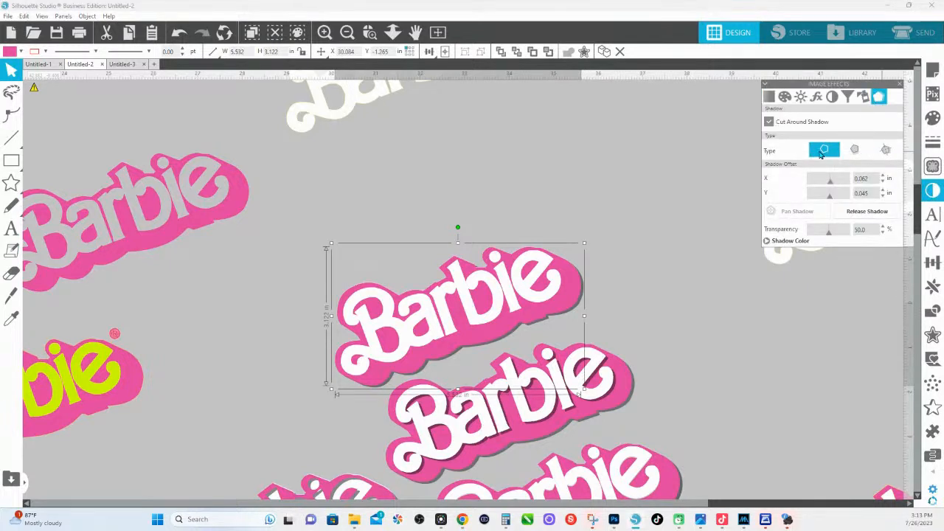
pyautogui.click(638, 280)
pyautogui.click(569, 293)
pyautogui.moveTo(569, 293); pyautogui.dragTo(570, 207)
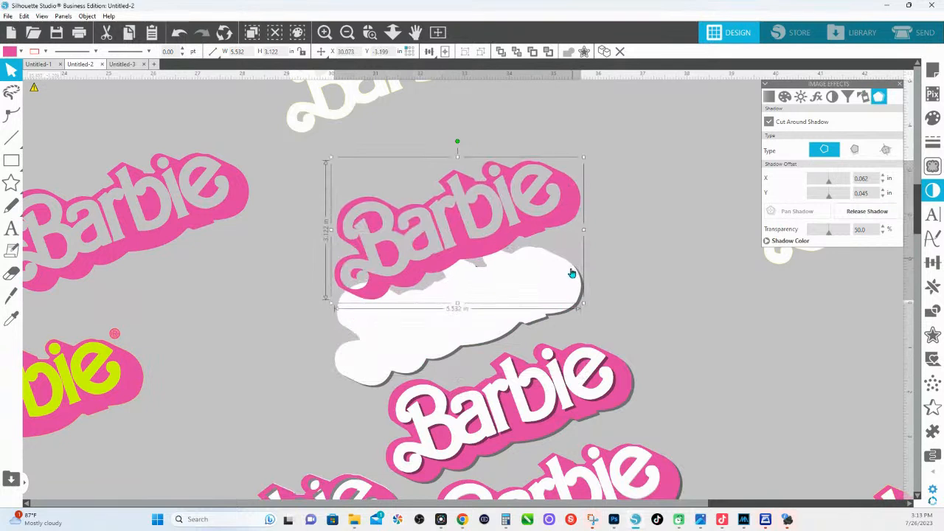
pyautogui.hotkey('ctrl', 'z')
# - Remove the shadow from the white backing of the upper Barbie logo
pyautogui.click(625, 305)
pyautogui.click(574, 305)
pyautogui.click(562, 287)
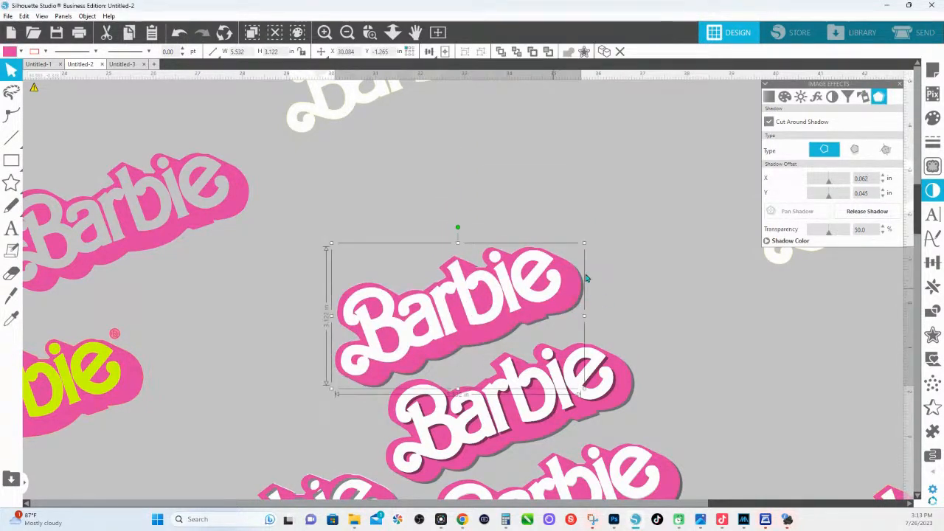
pyautogui.click(825, 152)
pyautogui.click(597, 242)
pyautogui.click(564, 298)
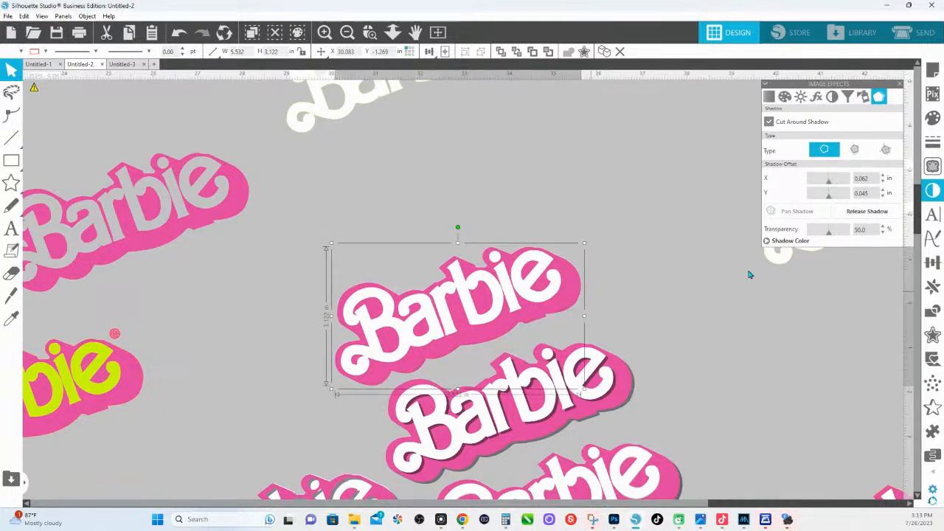
# - Apply the linear fill rhinestone effect to the pink and white layers of the upper Barbie logo
pyautogui.moveTo(932, 455)
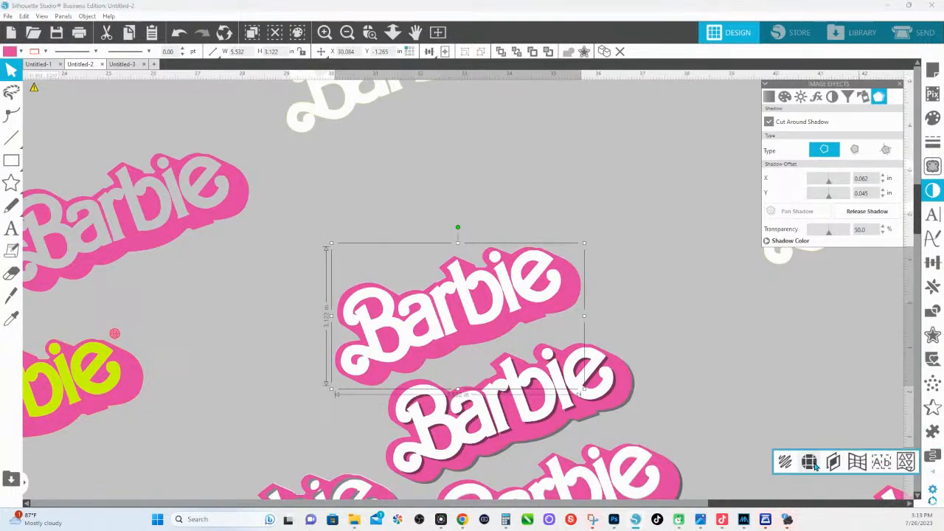
pyautogui.click(808, 461)
pyautogui.click(844, 126)
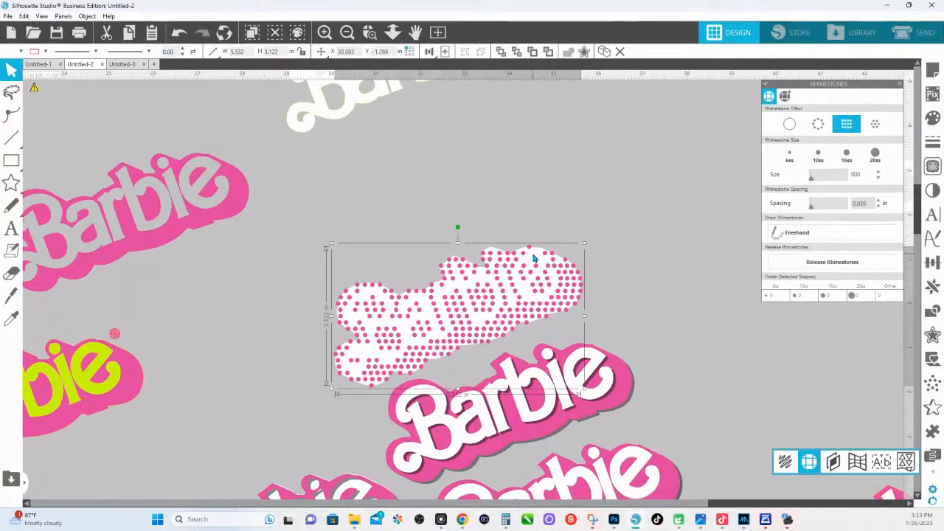
pyautogui.click(844, 126)
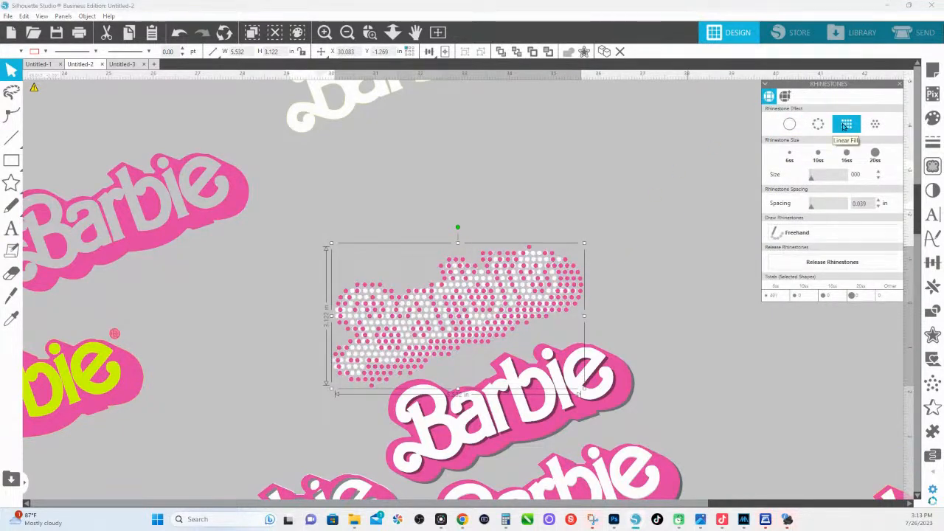
pyautogui.click(582, 188)
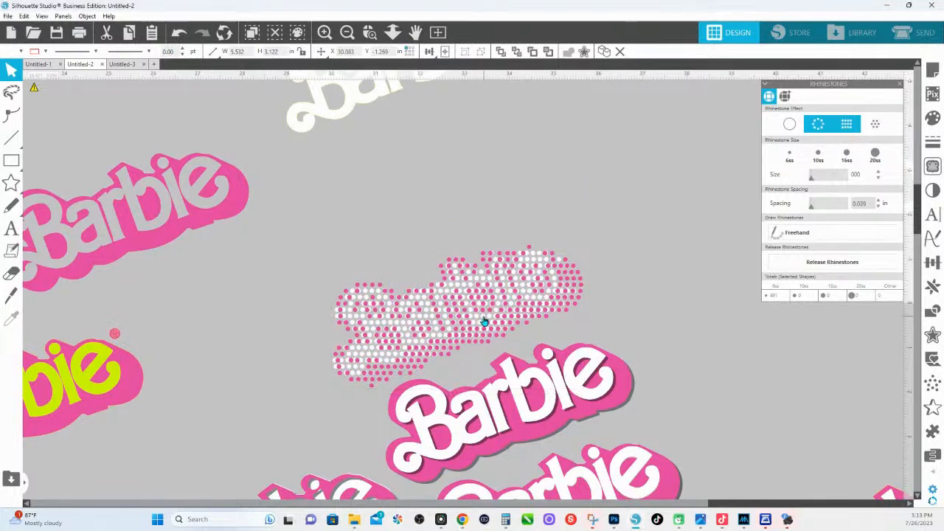
# - Enlarge the rhinestone-filled Barbie logo to about 10.8 by 6.1 inches
pyautogui.scroll(-1, 491, 234)
pyautogui.scroll(-2, 491, 235)
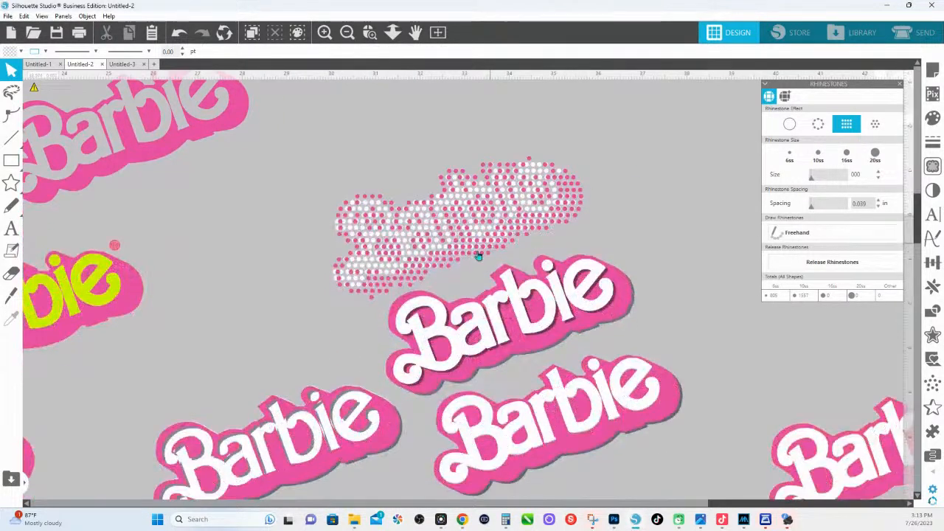
pyautogui.click(480, 194)
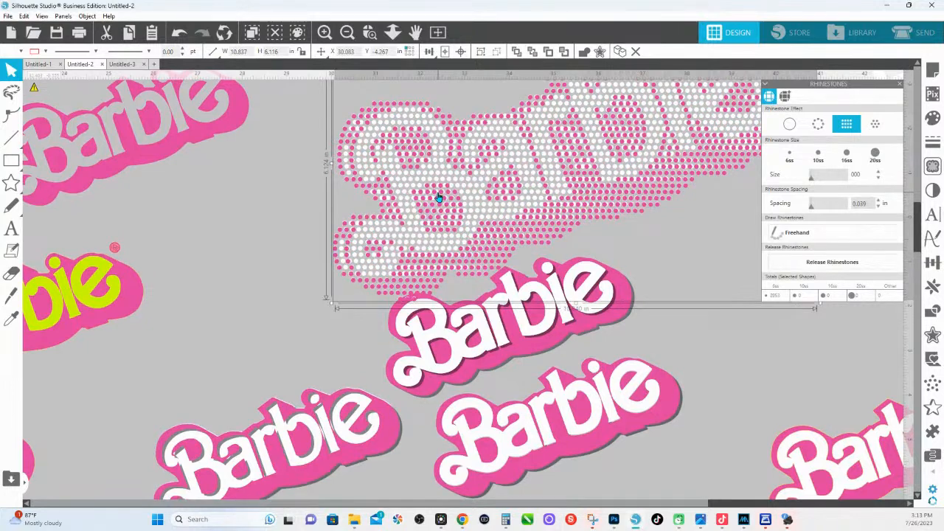
pyautogui.scroll(-1, 531, 203)
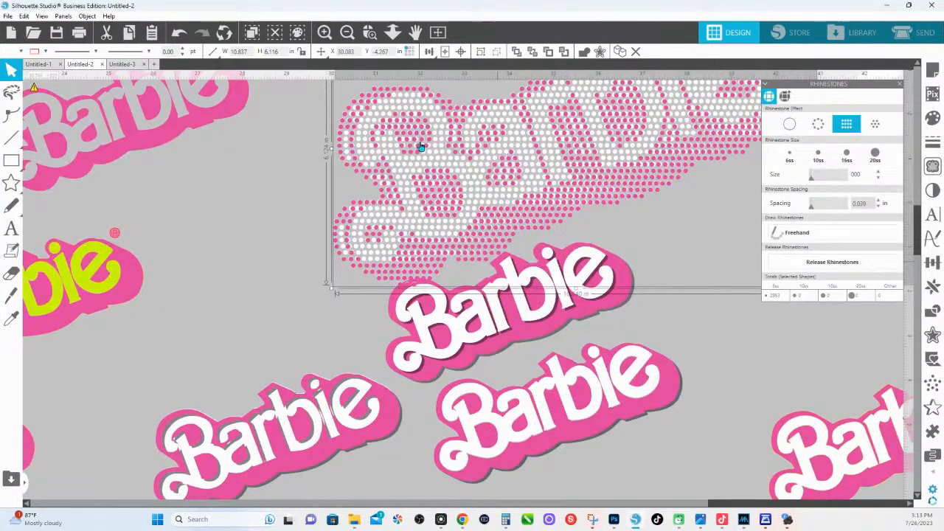
# - Shift the white backing out from behind the outlined Barbie logo and undo a trial move on the lower white-lettered shadowed logo
pyautogui.click(392, 36)
pyautogui.moveTo(413, 267); pyautogui.dragTo(388, 136)
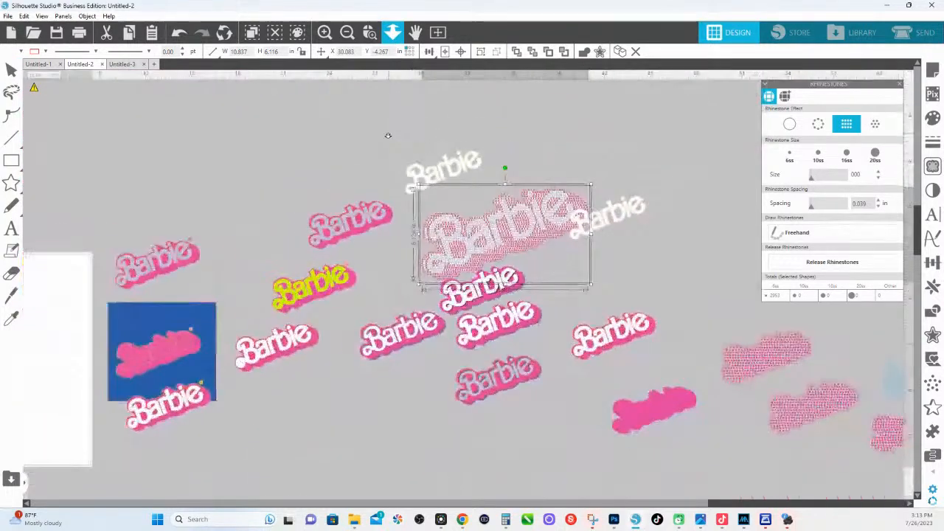
pyautogui.moveTo(595, 346); pyautogui.dragTo(614, 333)
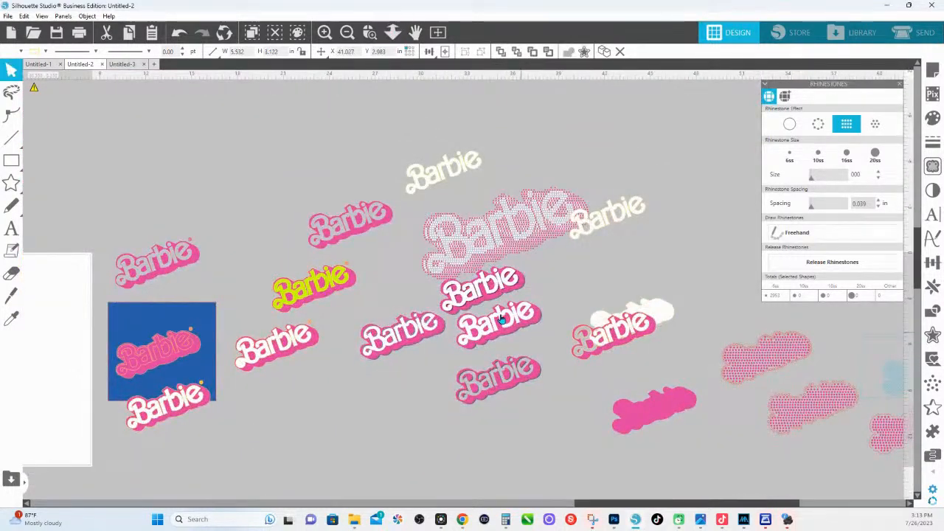
pyautogui.moveTo(504, 317); pyautogui.dragTo(527, 319)
pyautogui.hotkey('ctrl', 'z')
pyautogui.hotkey('ctrl', 'z')
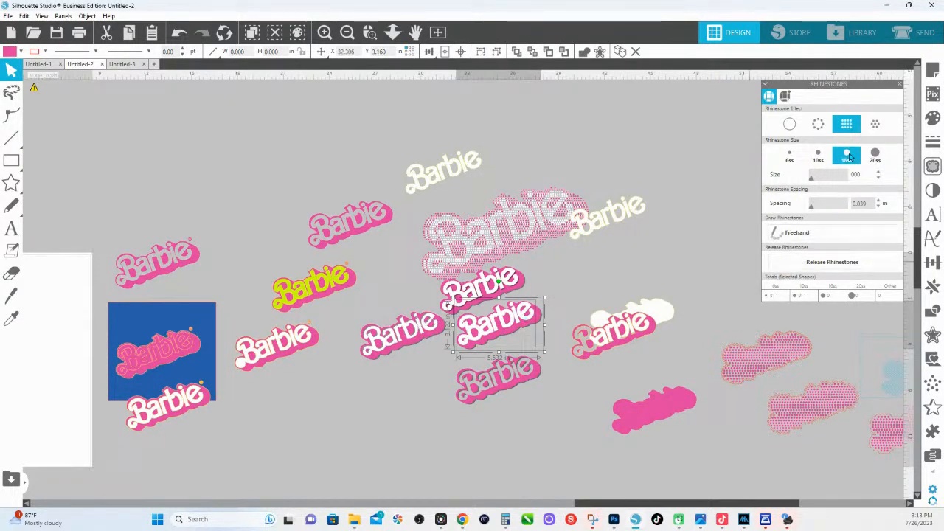
# - Remove the shadow effect from the selected Barbie logo below the rhinestone-filled design
pyautogui.click(931, 190)
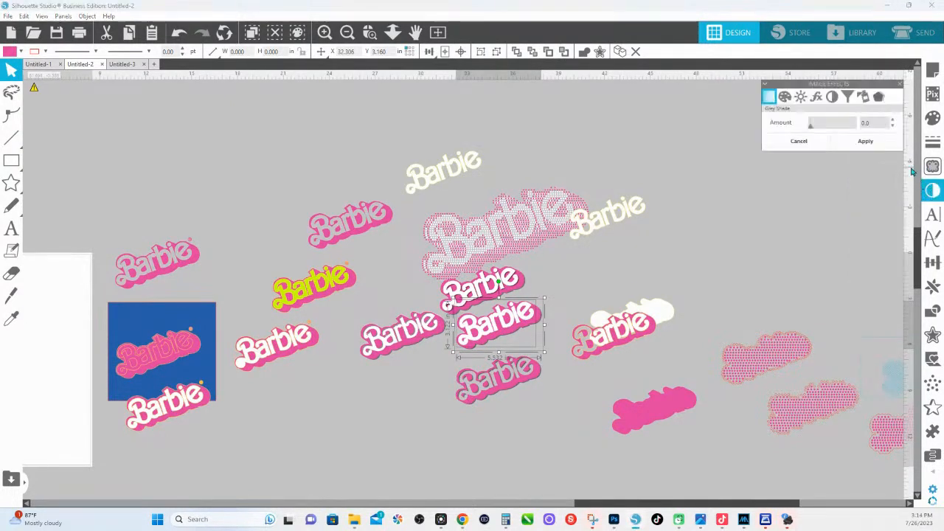
pyautogui.click(878, 96)
pyautogui.click(855, 150)
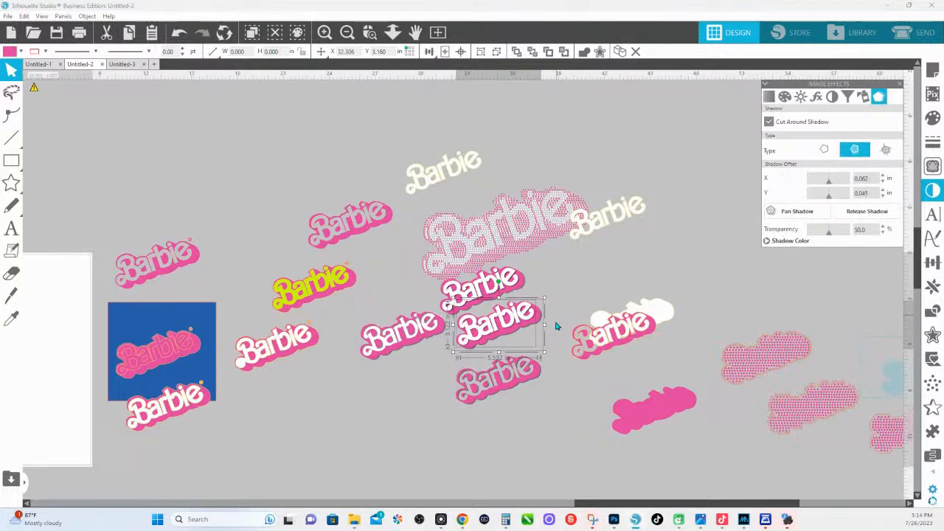
pyautogui.click(823, 150)
# - Scale the logo without shadow up to about 17.7 inches wide and move it to the empty area below the other logos
pyautogui.moveTo(544, 351); pyautogui.dragTo(730, 457)
pyautogui.moveTo(509, 391); pyautogui.dragTo(279, 470)
pyautogui.scroll(-1, 560, 295)
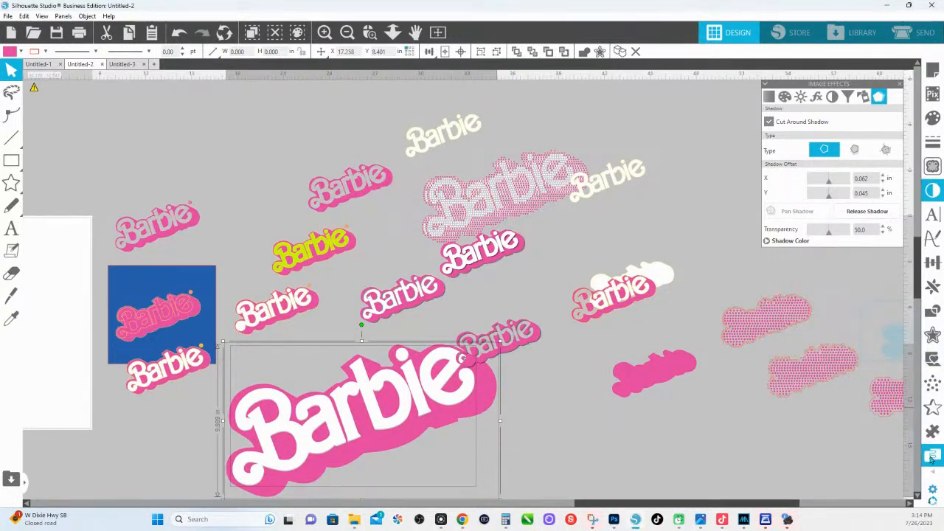
# - Apply the linear fill rhinestone effect to the enlarged Barbie logo and inspect the stone placement up close
pyautogui.moveTo(932, 470)
pyautogui.click(808, 462)
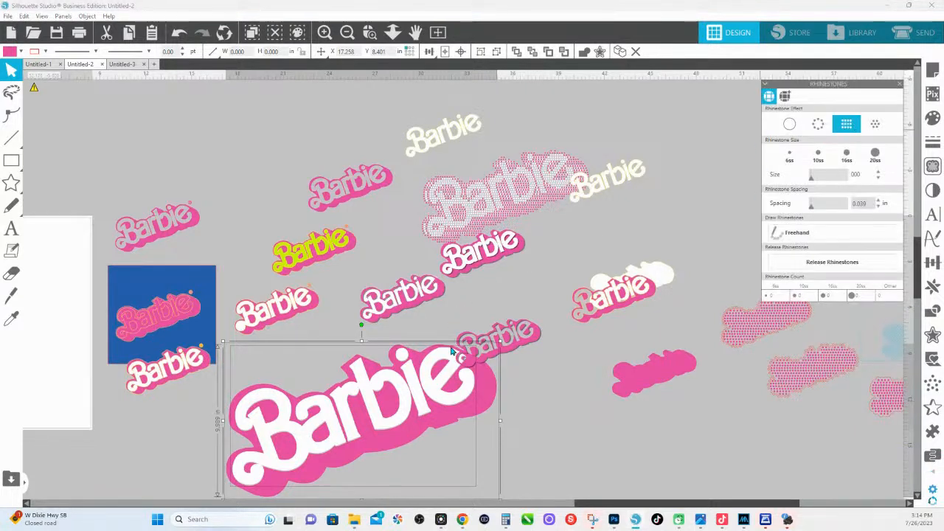
pyautogui.click(357, 374)
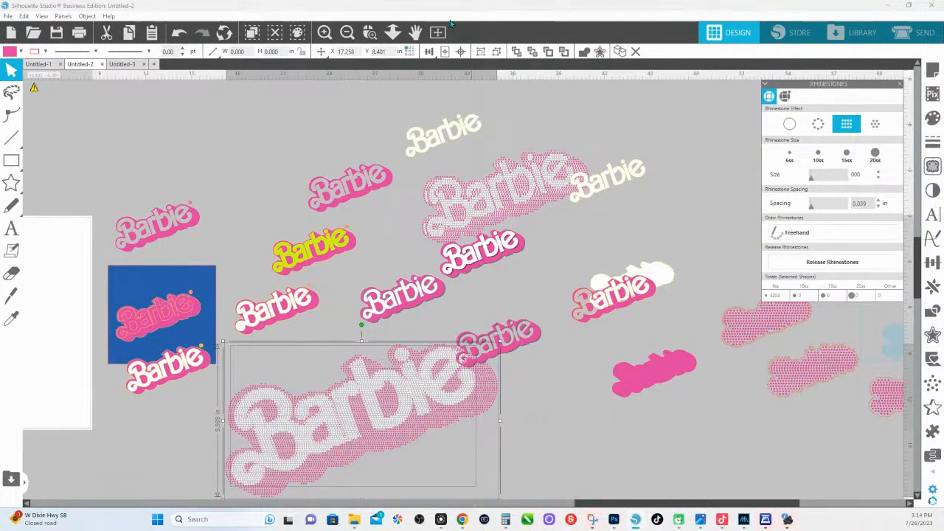
pyautogui.click(369, 31)
pyautogui.click(474, 385)
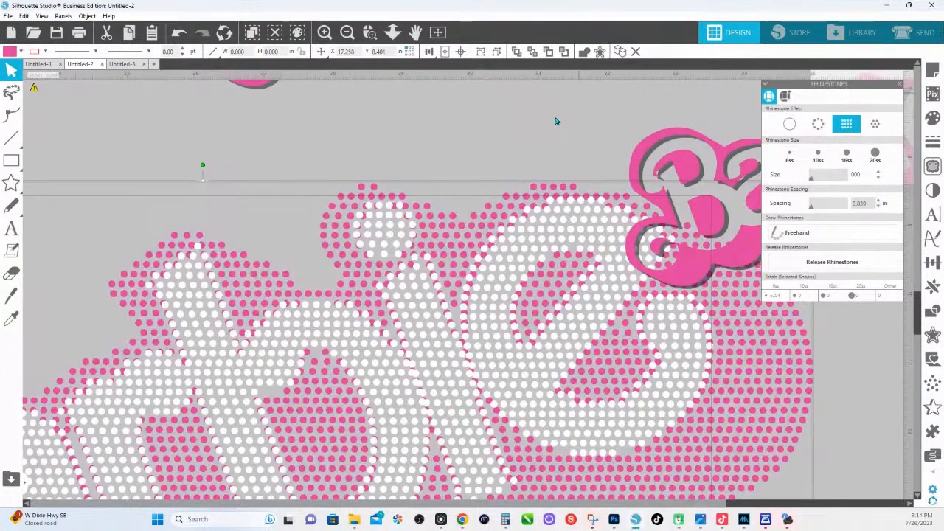
pyautogui.click(392, 33)
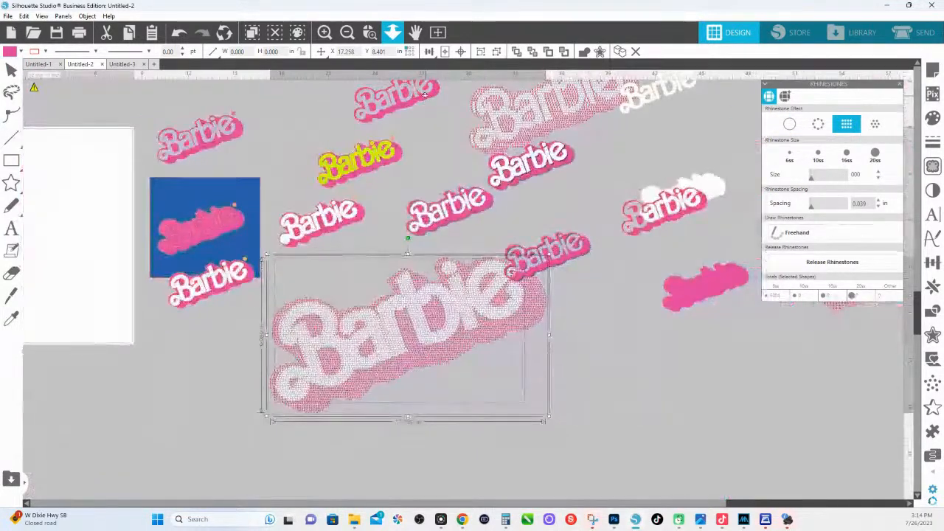
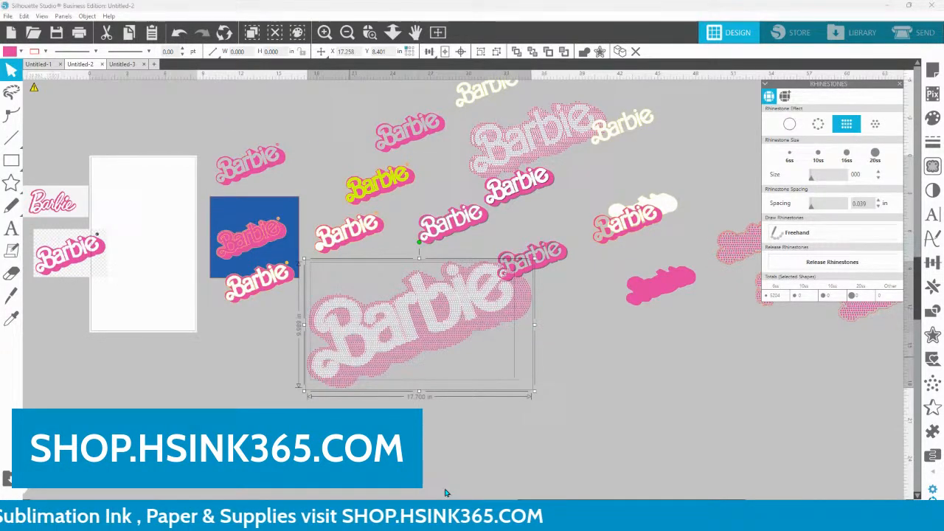
# - Switch to the shop.hsink365.com page in Chrome and look through the courses, essentials and best-selling products
pyautogui.moveTo(492, 441)
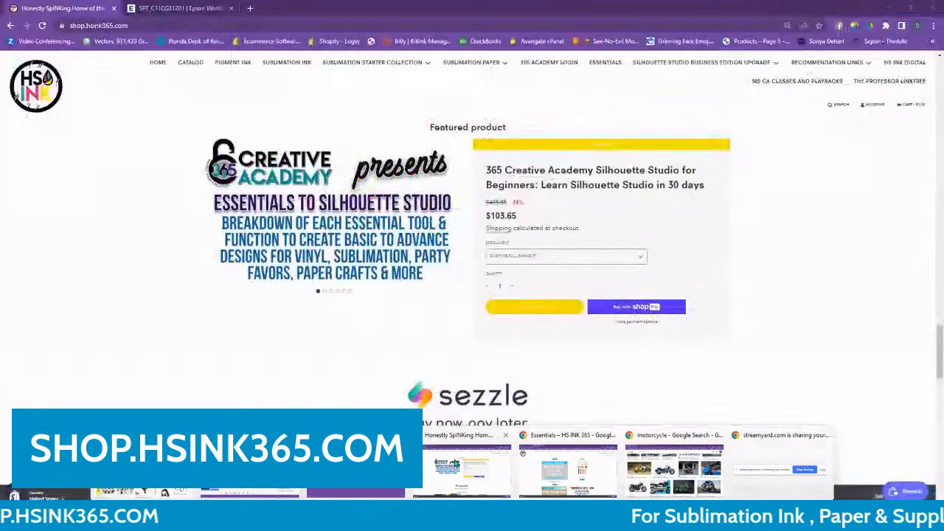
pyautogui.click(456, 462)
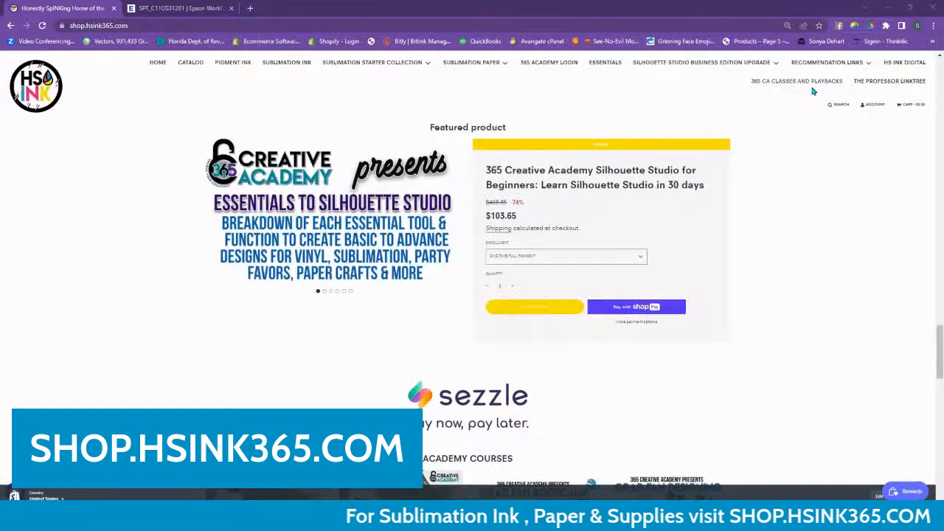
pyautogui.scroll(-15, 544, 278)
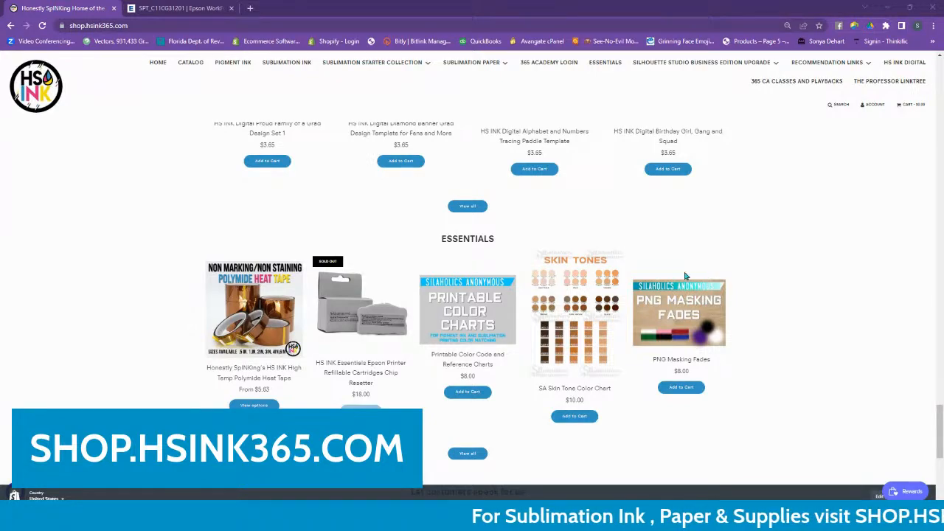
pyautogui.scroll(15, 665, 280)
pyautogui.scroll(10, 668, 283)
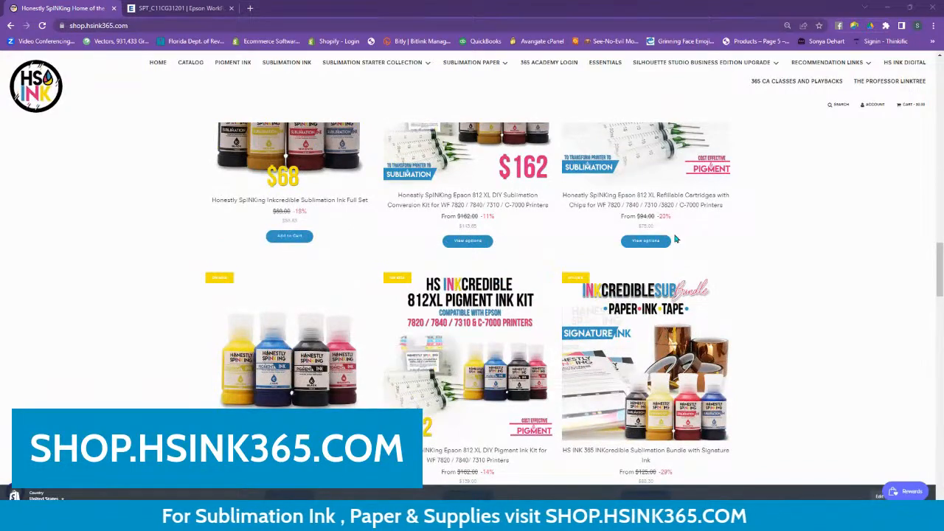
pyautogui.scroll(10, 686, 184)
pyautogui.scroll(5, 743, 223)
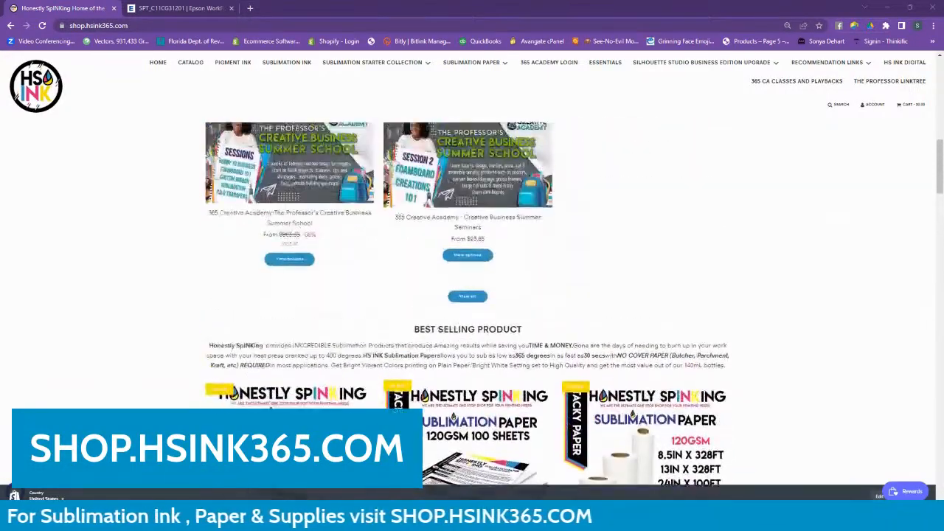